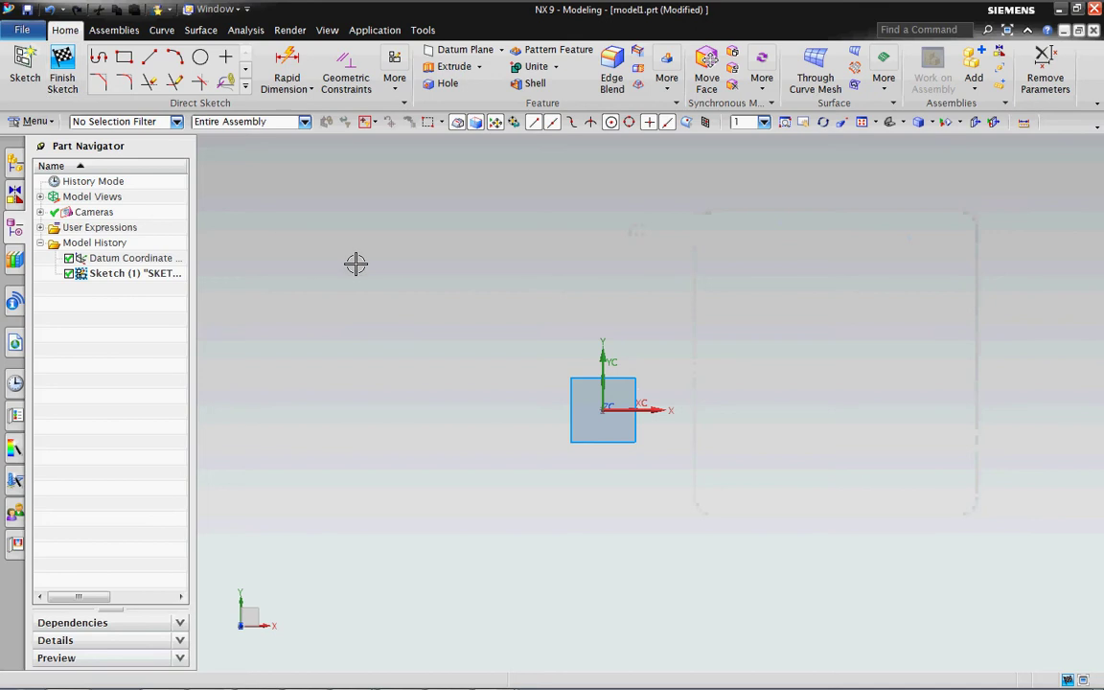
- Finish the active sketch and return to the 3D model
click(58, 63)
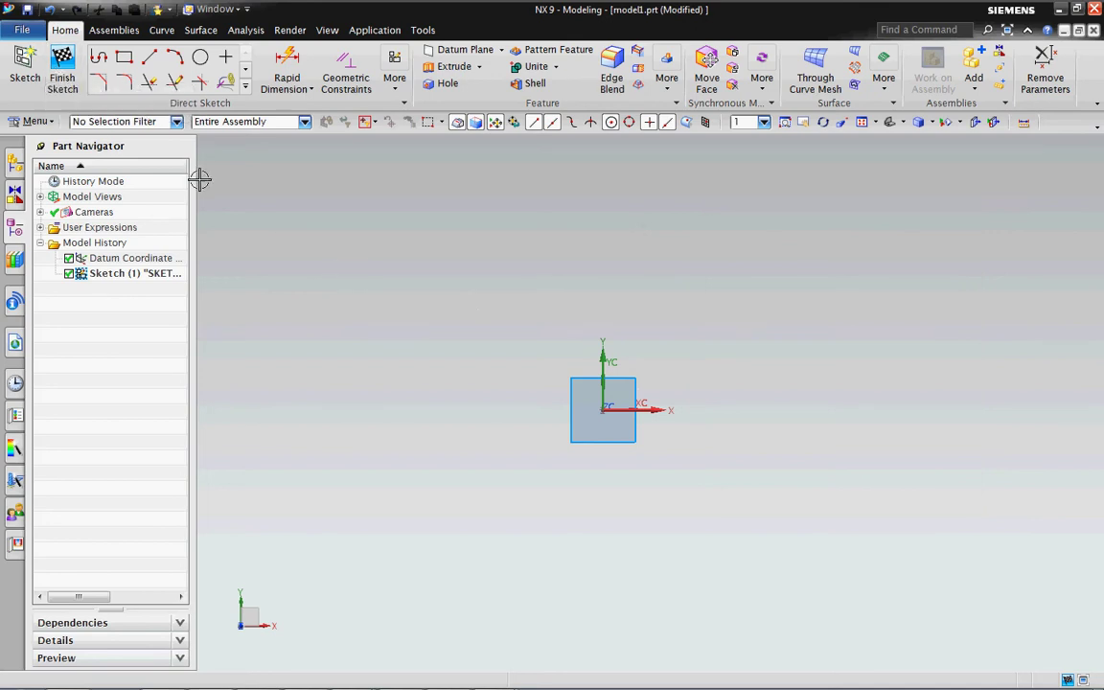
click(62, 77)
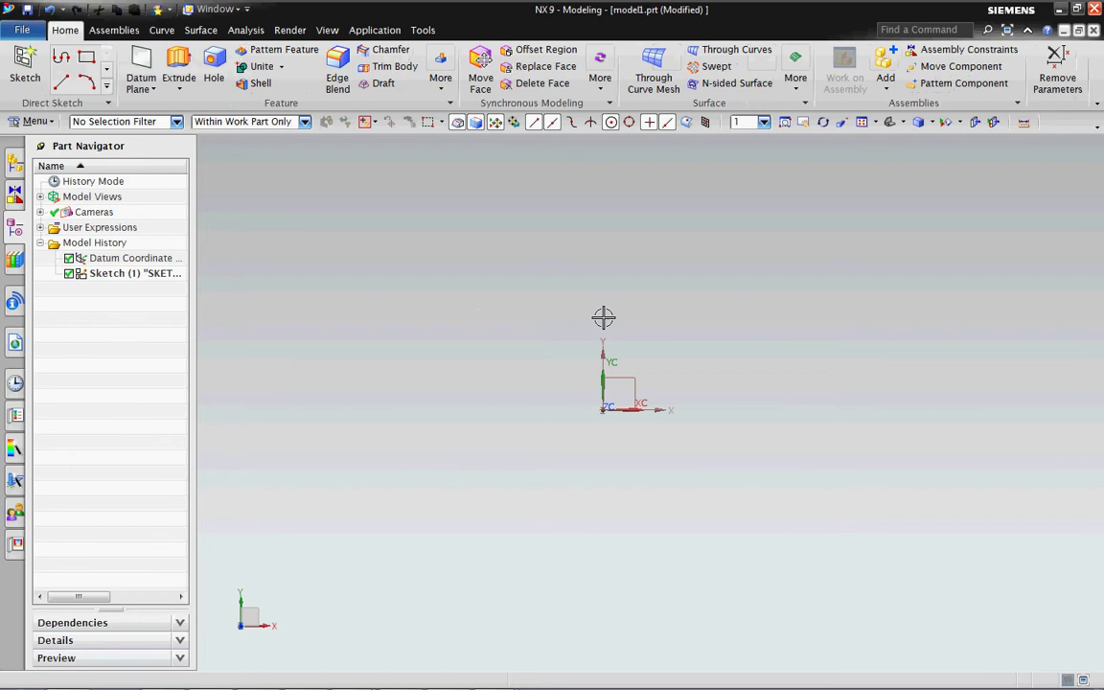
mouse_move(600, 315)
middle_down()
mouse_move(516, 335)
mouse_move(532, 397)
mouse_move(525, 313)
mouse_move(573, 313)
mouse_move(644, 343)
mouse_move(565, 298)
mouse_move(535, 307)
middle_up()
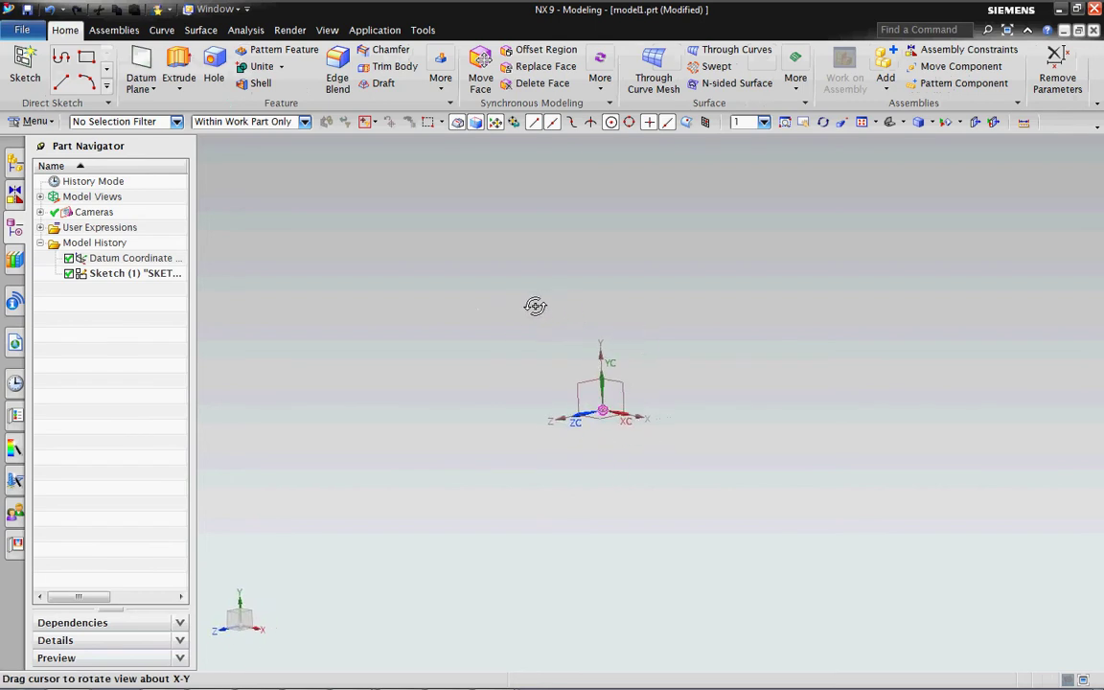
- Create a new sketch on the default XY plane using the On Plane type with the Inferred plane method
click(25, 67)
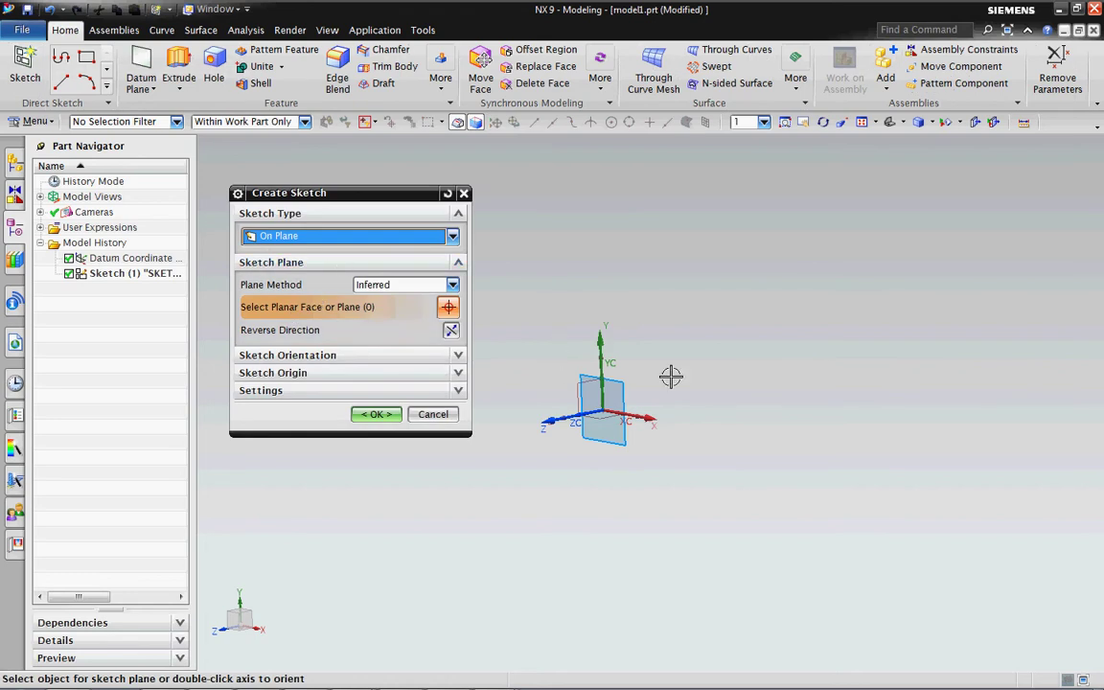
mouse_move(670, 375)
middle_down()
mouse_move(717, 331)
mouse_move(715, 313)
mouse_move(673, 353)
mouse_move(693, 379)
mouse_move(680, 355)
mouse_move(703, 359)
mouse_move(734, 411)
mouse_move(713, 364)
middle_up()
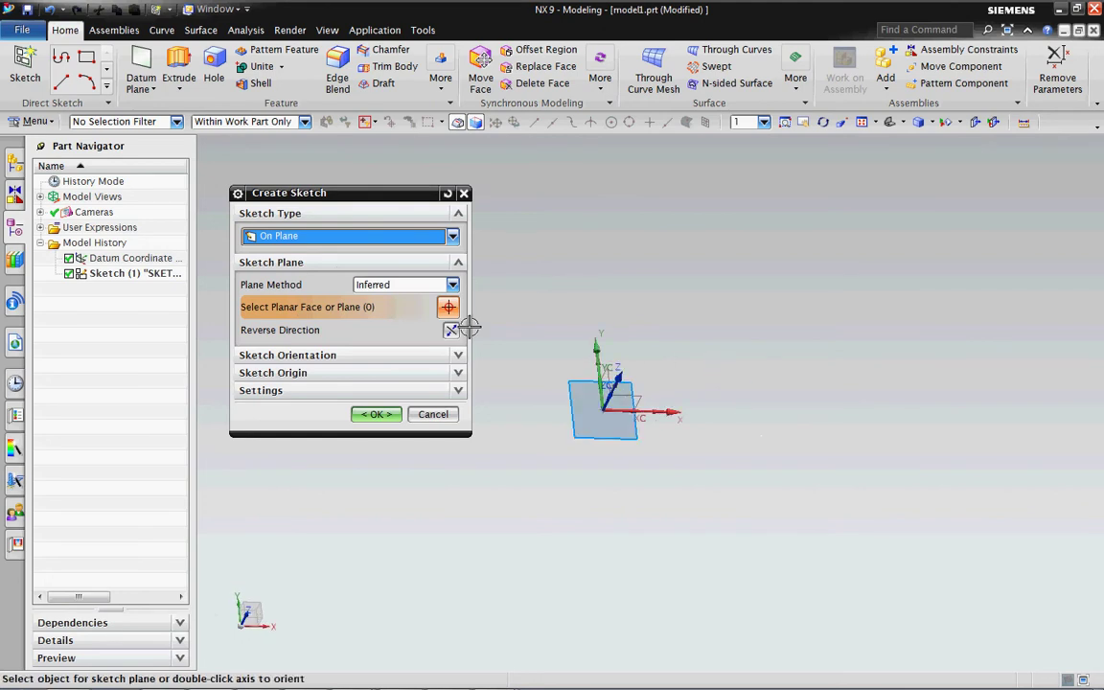
click(377, 415)
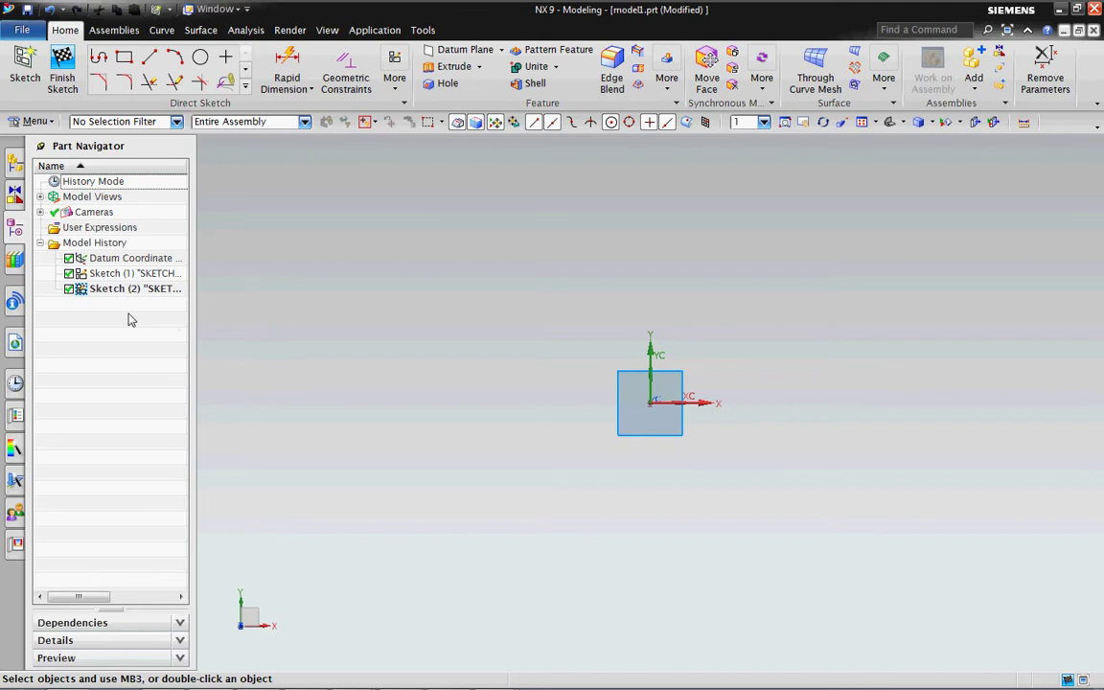
click(122, 275)
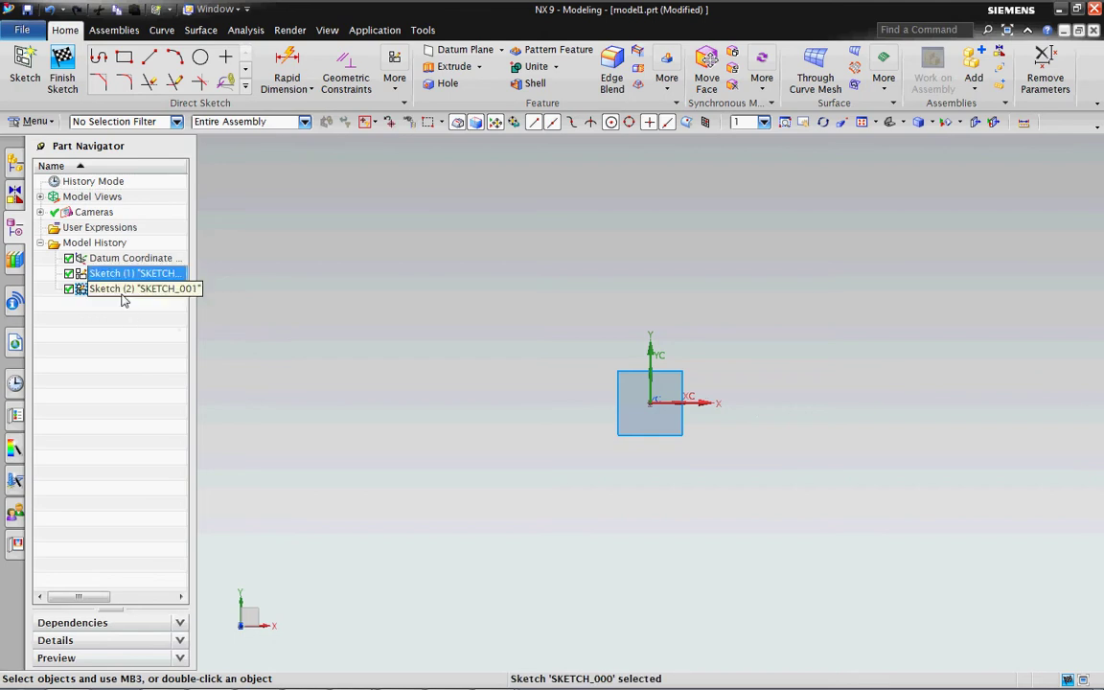
click(114, 291)
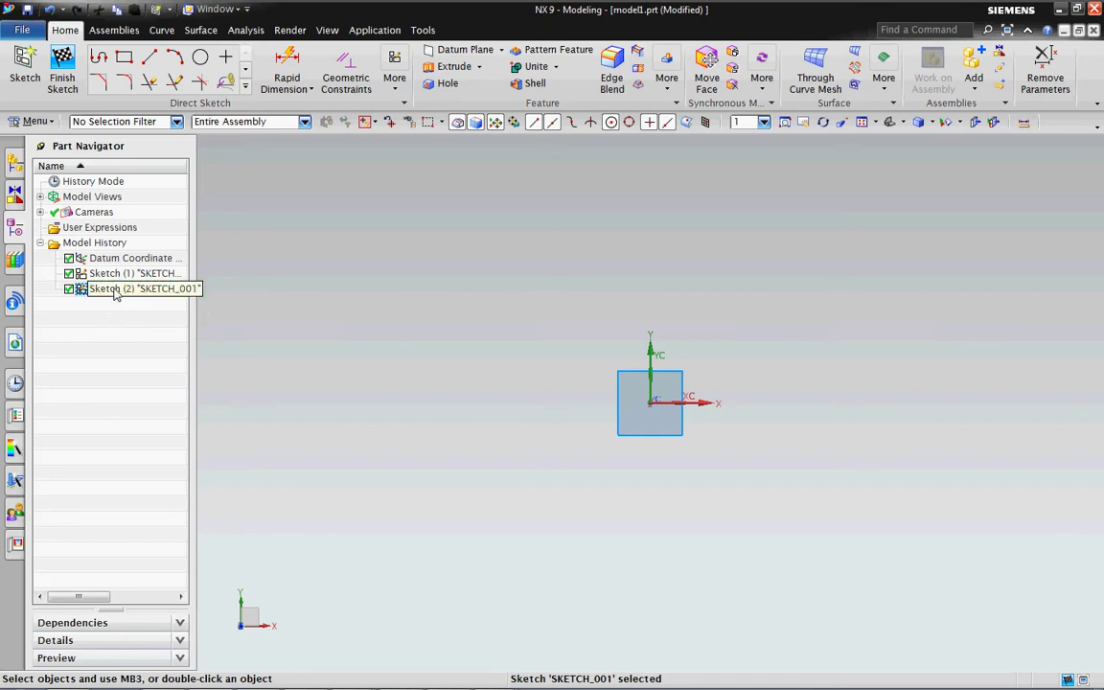
click(245, 87)
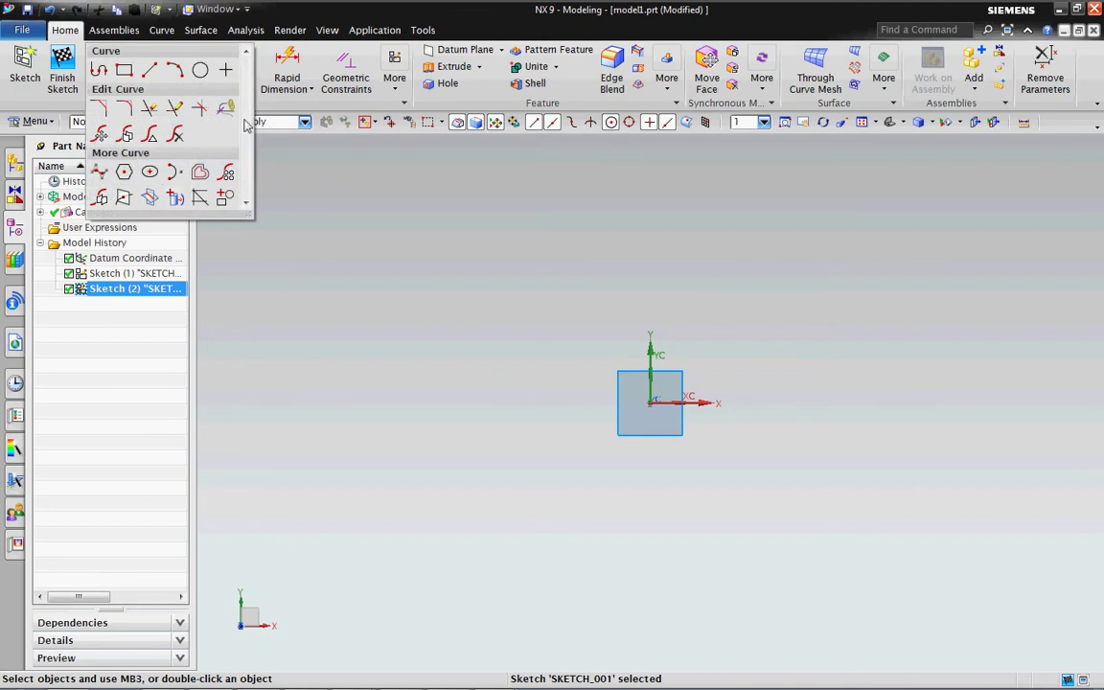
click(334, 226)
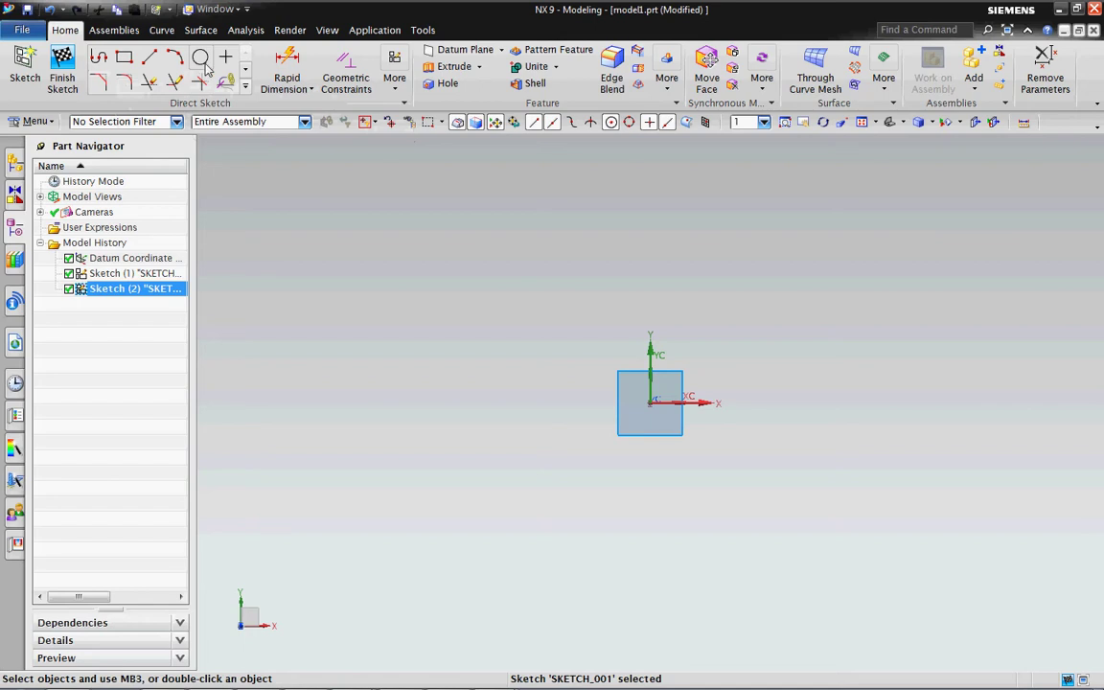
- Start a profile at the origin with a horizontal line 100 long, followed by a line 50 long at 45°
click(101, 62)
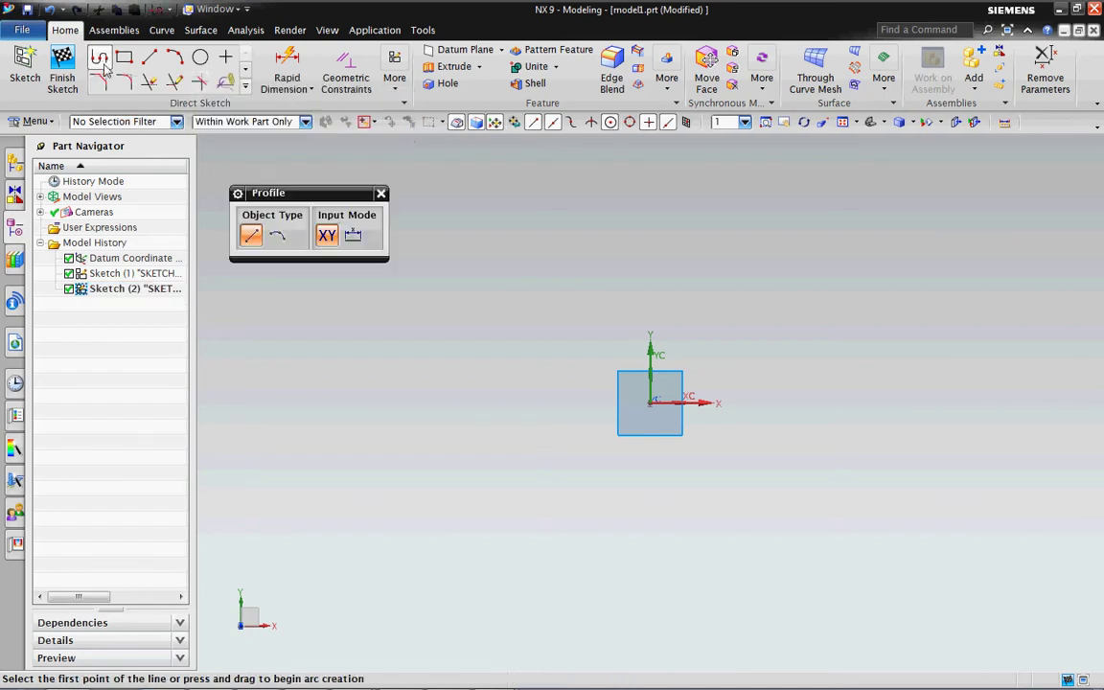
drag(295, 193, 283, 142)
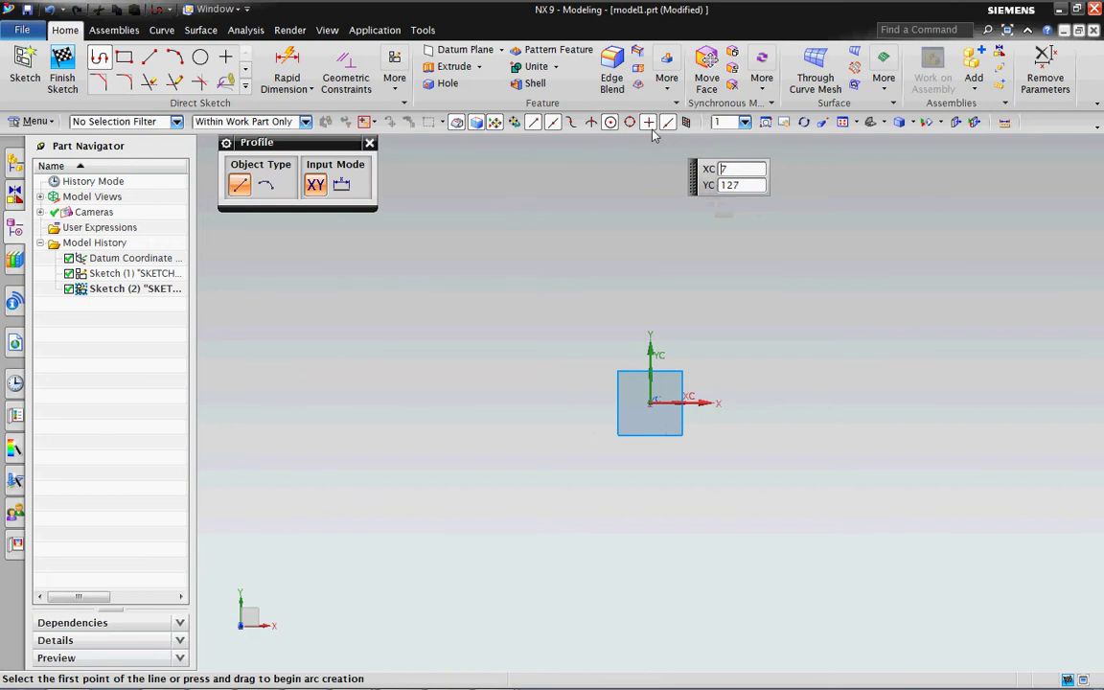
click(651, 404)
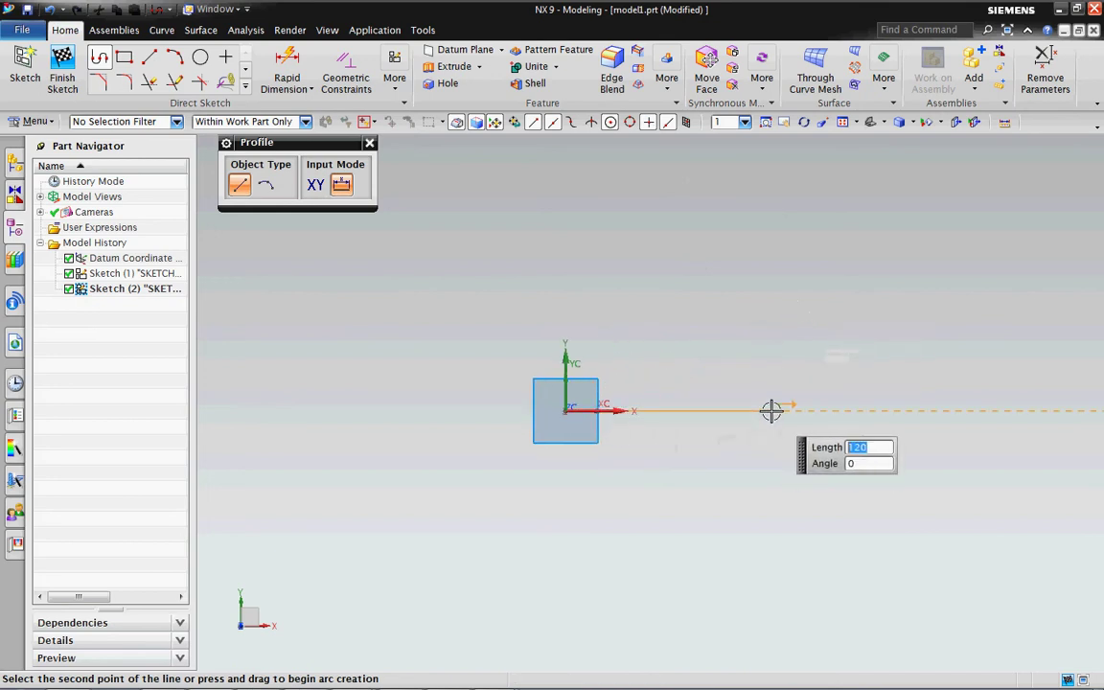
key(Tab)
key(Return)
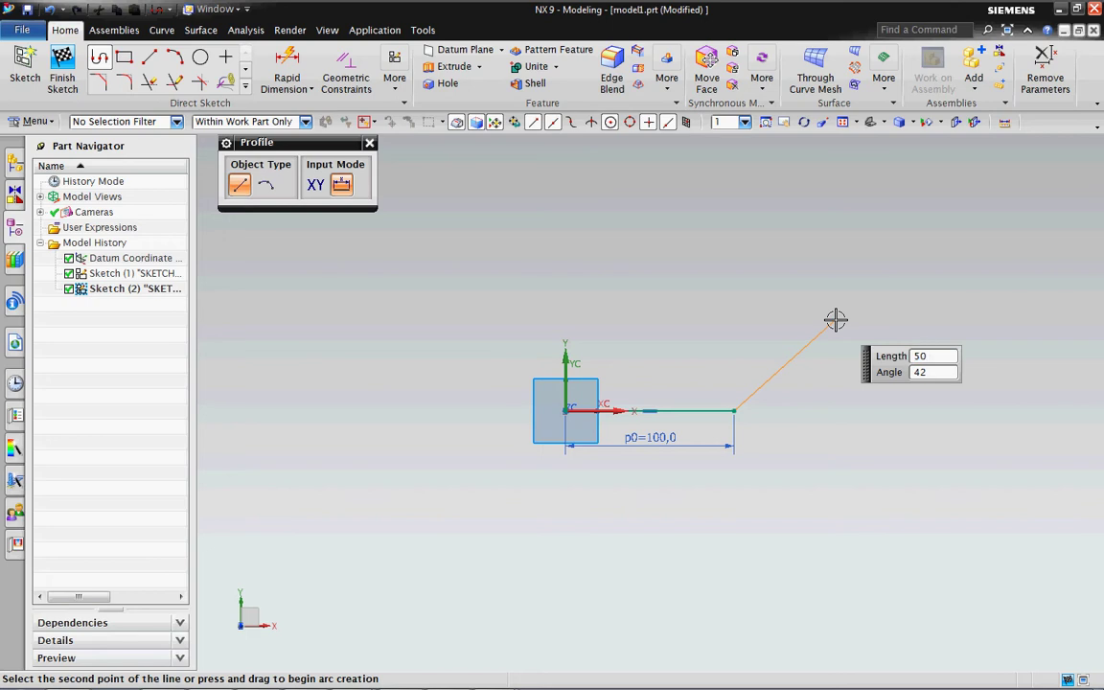
key(Tab)
key(Return)
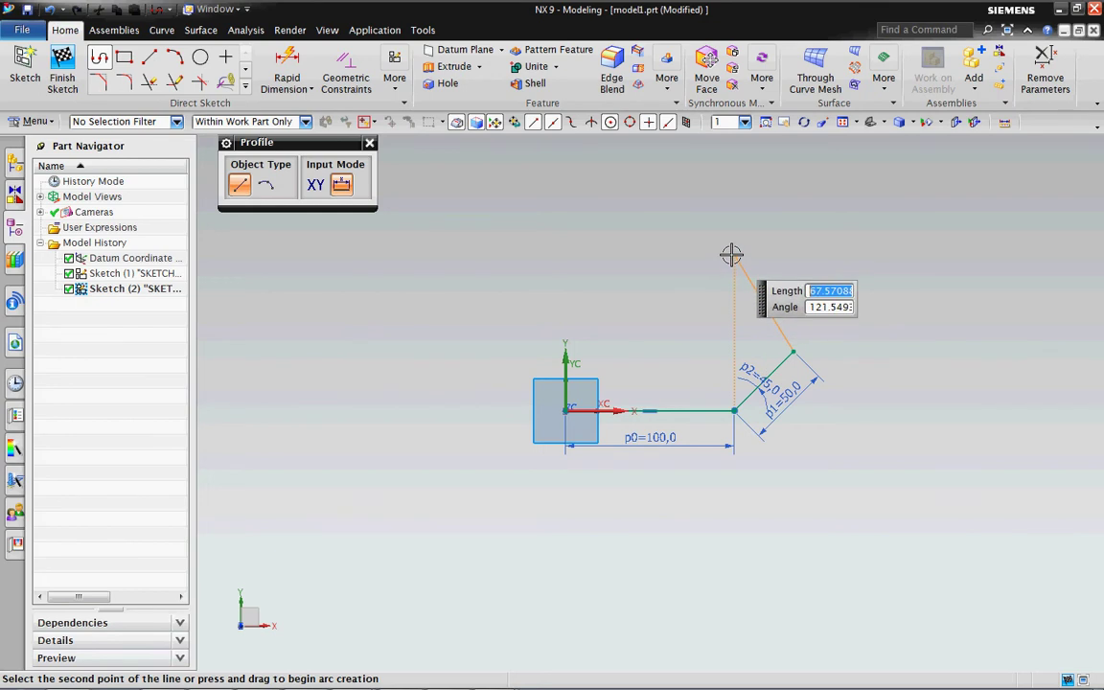
- Continue the profile with a line about 71 long and a tangent arc of about 42 radius, and close it with a line to the origin
click(764, 236)
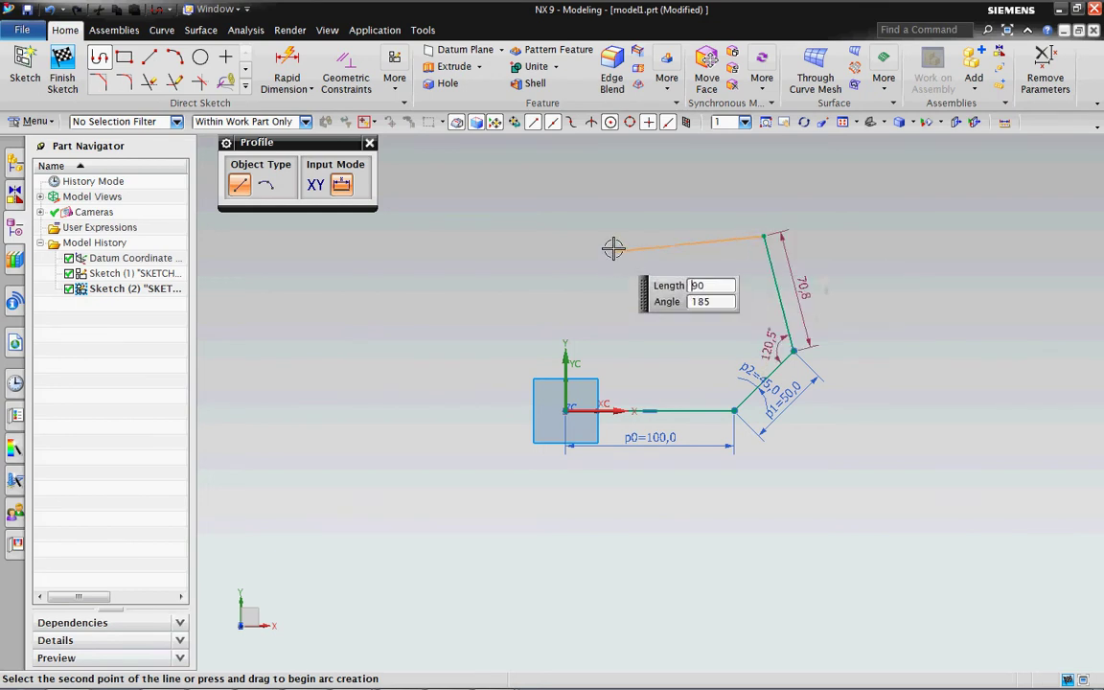
click(265, 185)
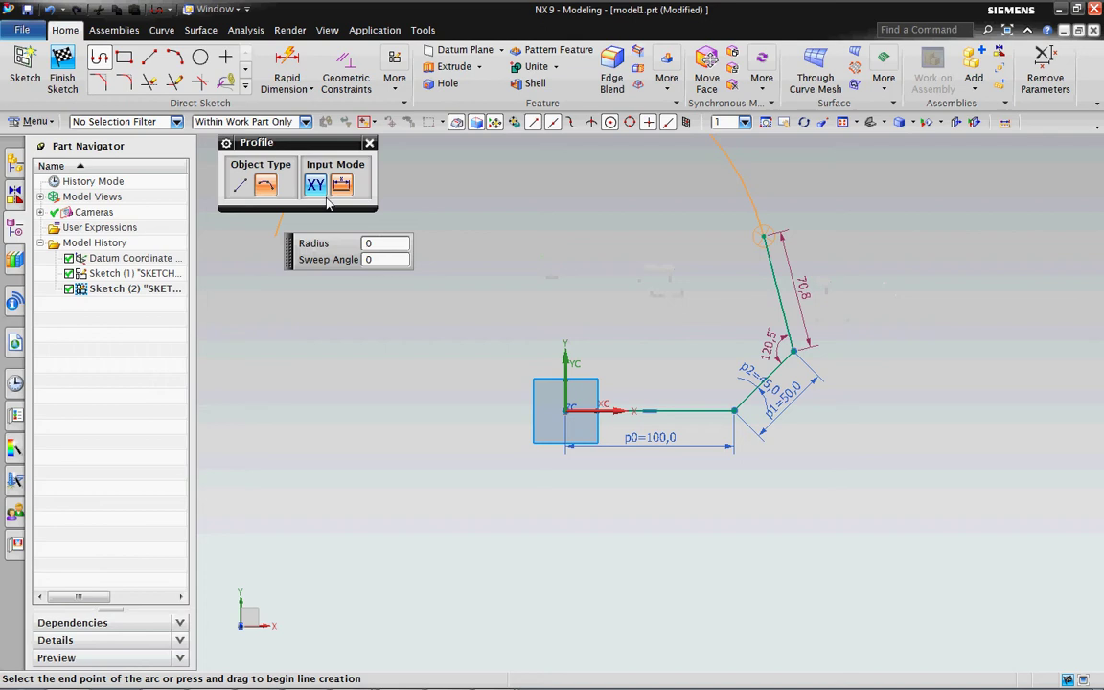
click(624, 251)
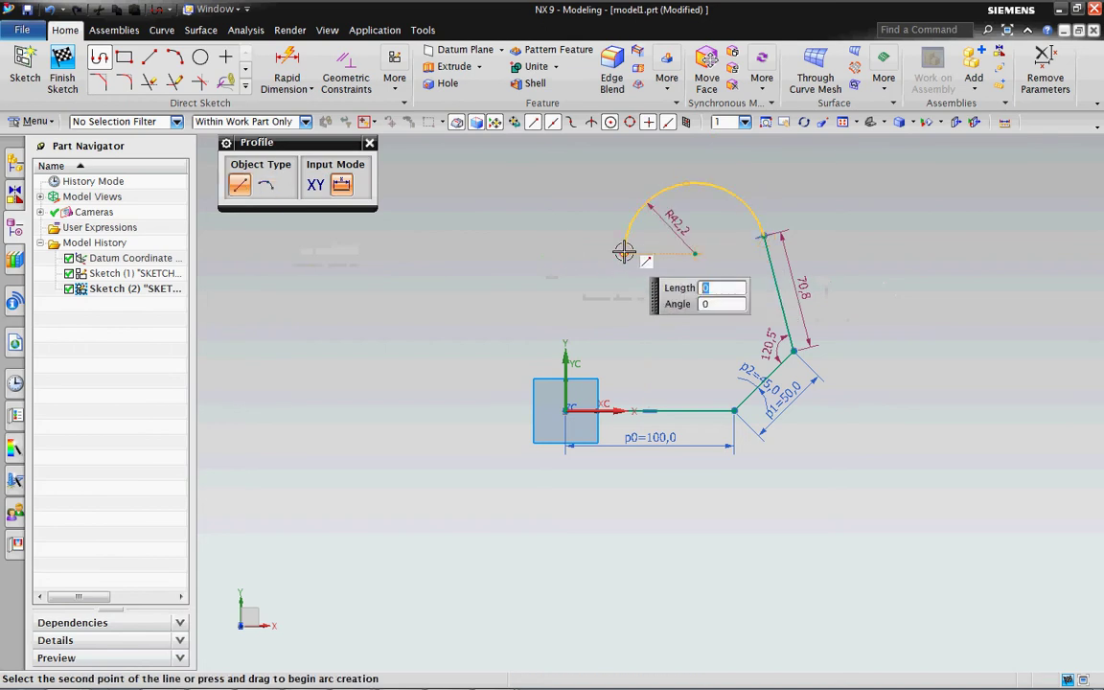
click(566, 410)
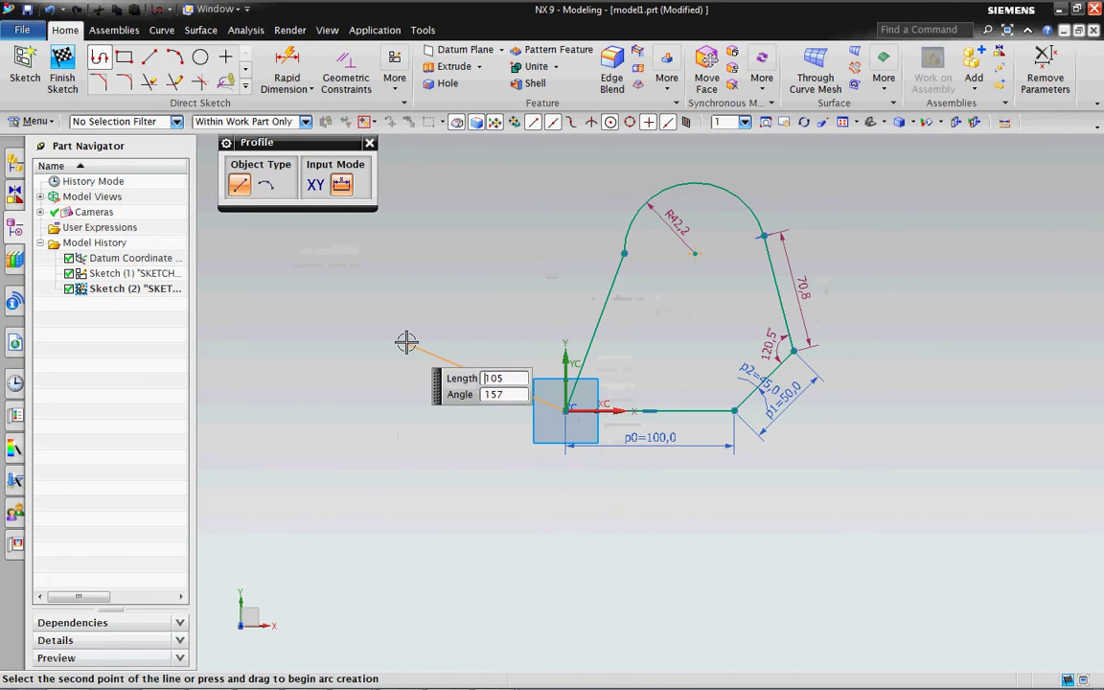
middle_click(485, 245)
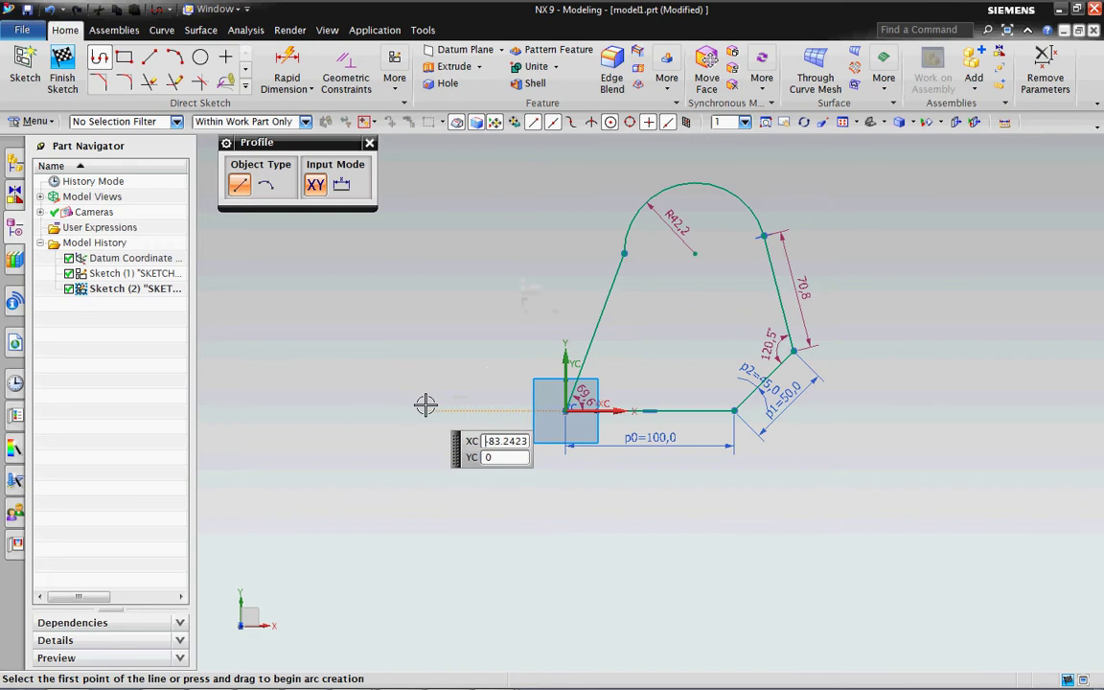
middle_click(450, 296)
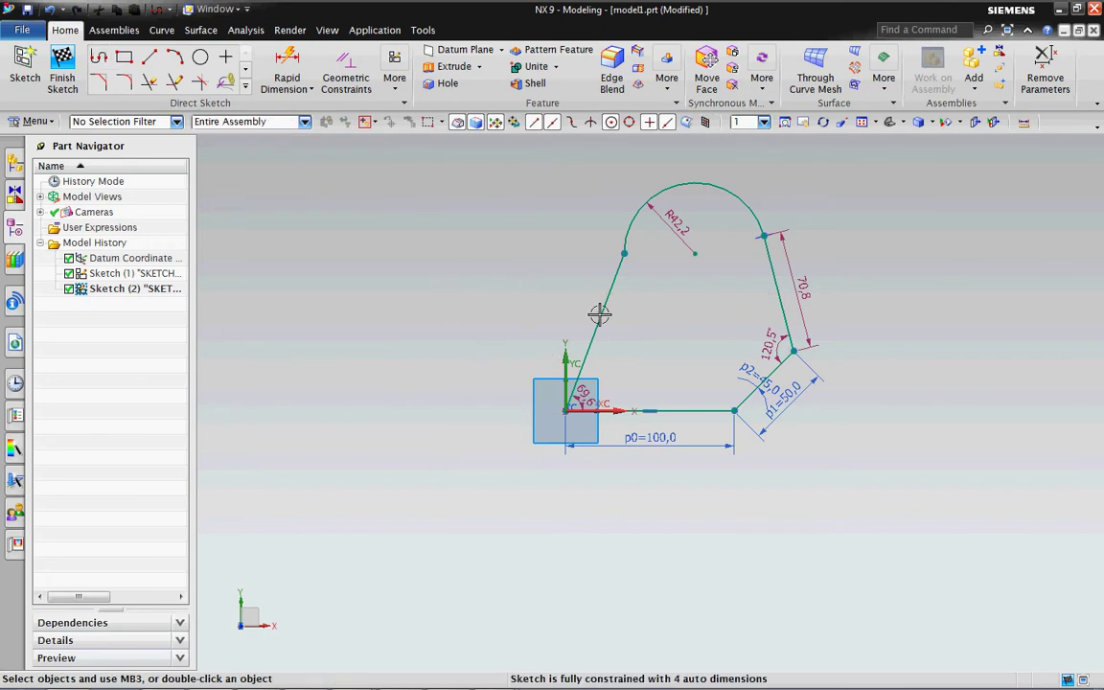
- Move the 45° angle dimension and the base line's length dimension farther away from the profile
scroll(857, 254, up, 2)
scroll(697, 390, down, 1)
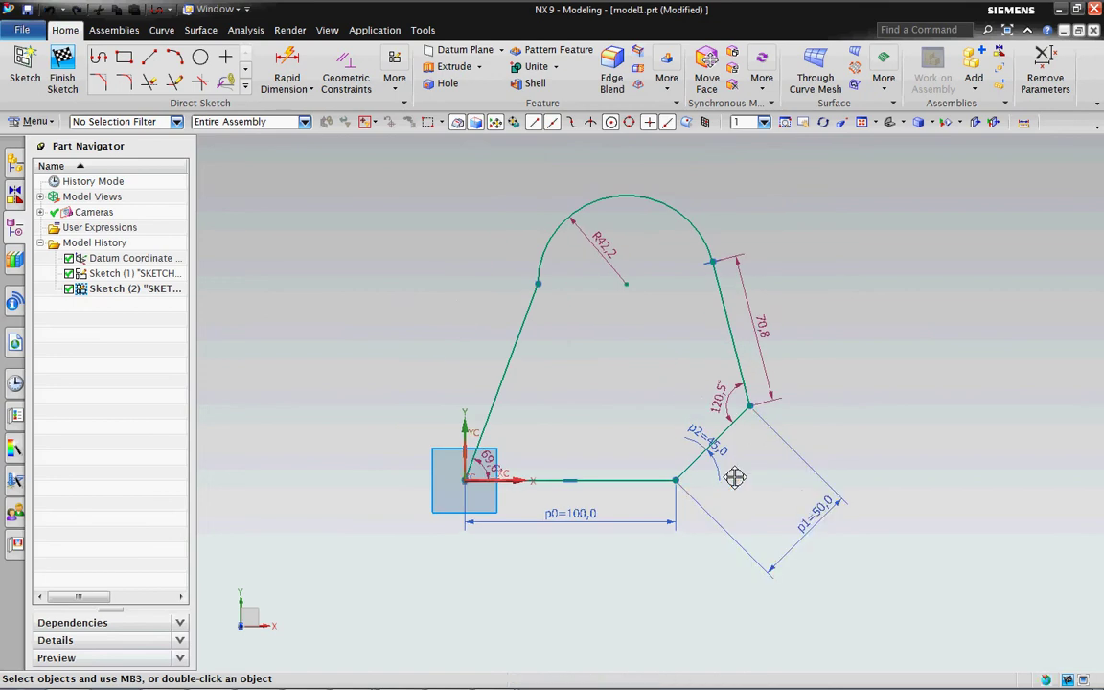
mouse_move(729, 481)
mouse_down()
mouse_move(764, 552)
mouse_move(744, 486)
mouse_up()
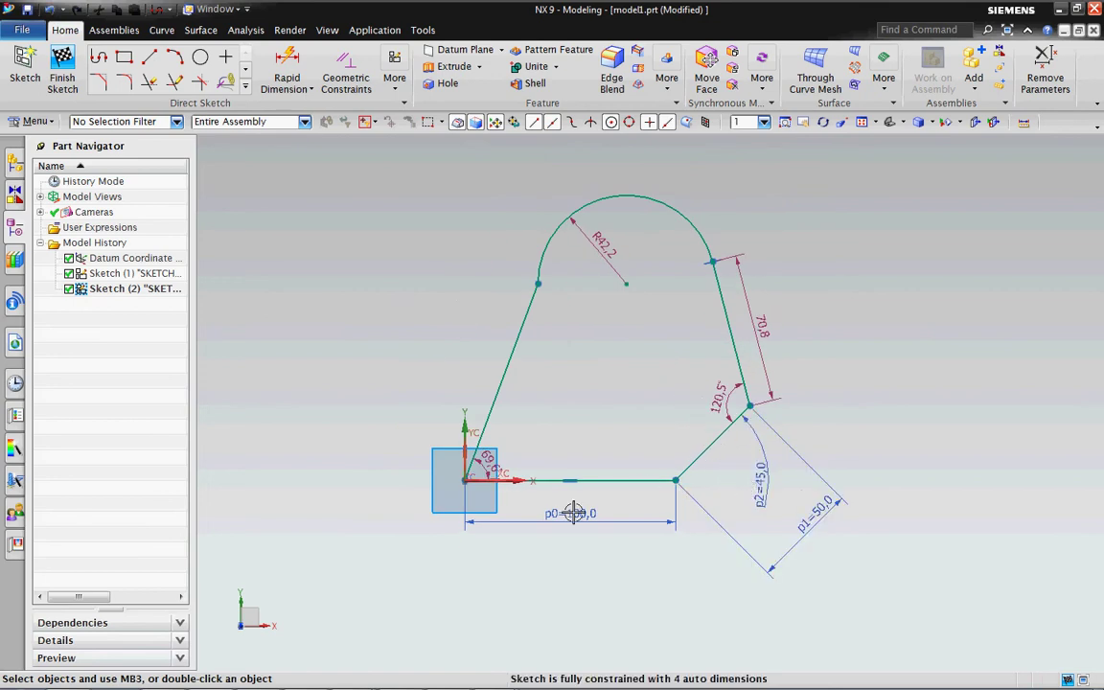
drag(563, 518, 565, 537)
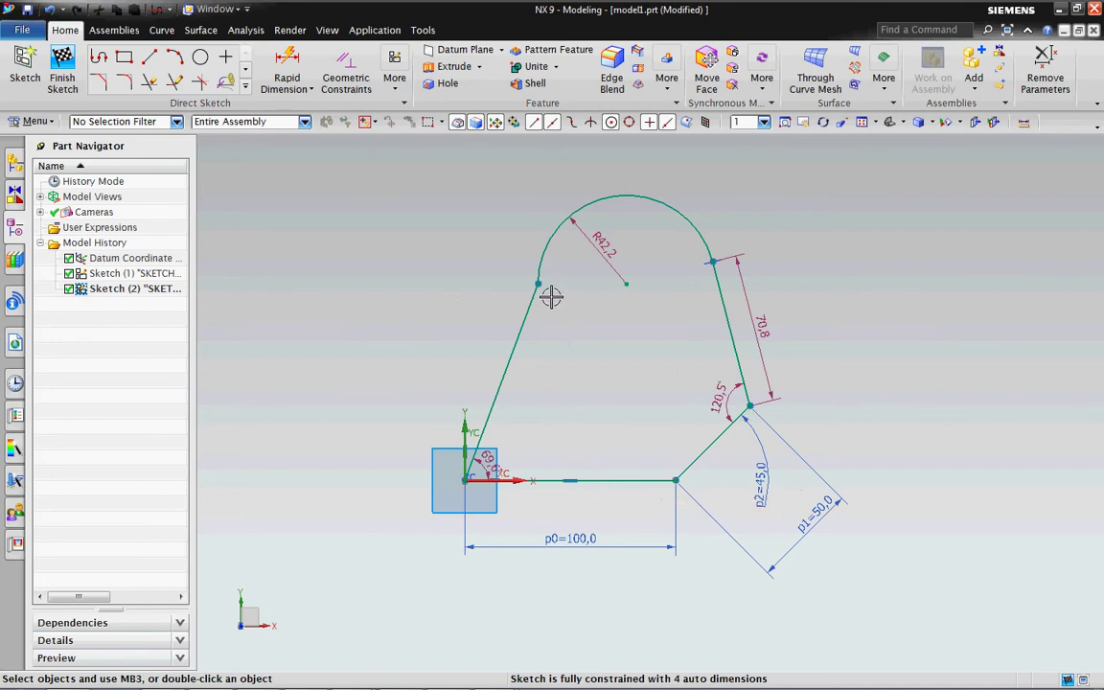
- Move the angle dimension at the origin and the length dimension of the steep right-hand line farther out for readability
scroll(553, 295, down, 2)
scroll(579, 446, up, 3)
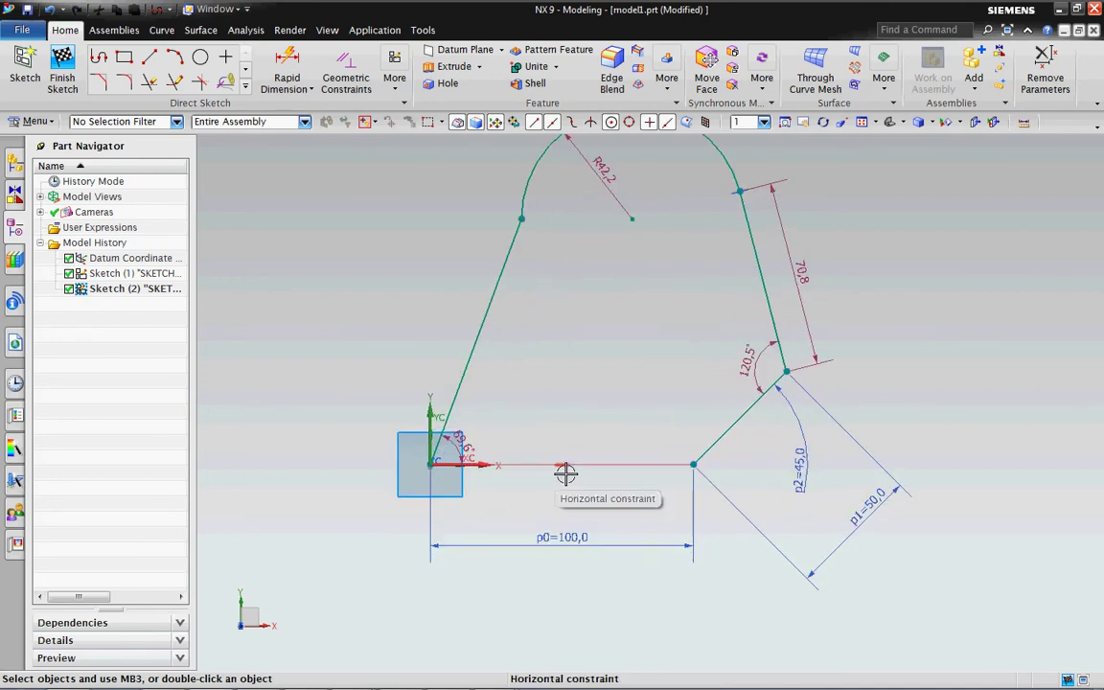
drag(466, 446, 440, 286)
scroll(521, 414, down, 3)
scroll(573, 356, up, 2)
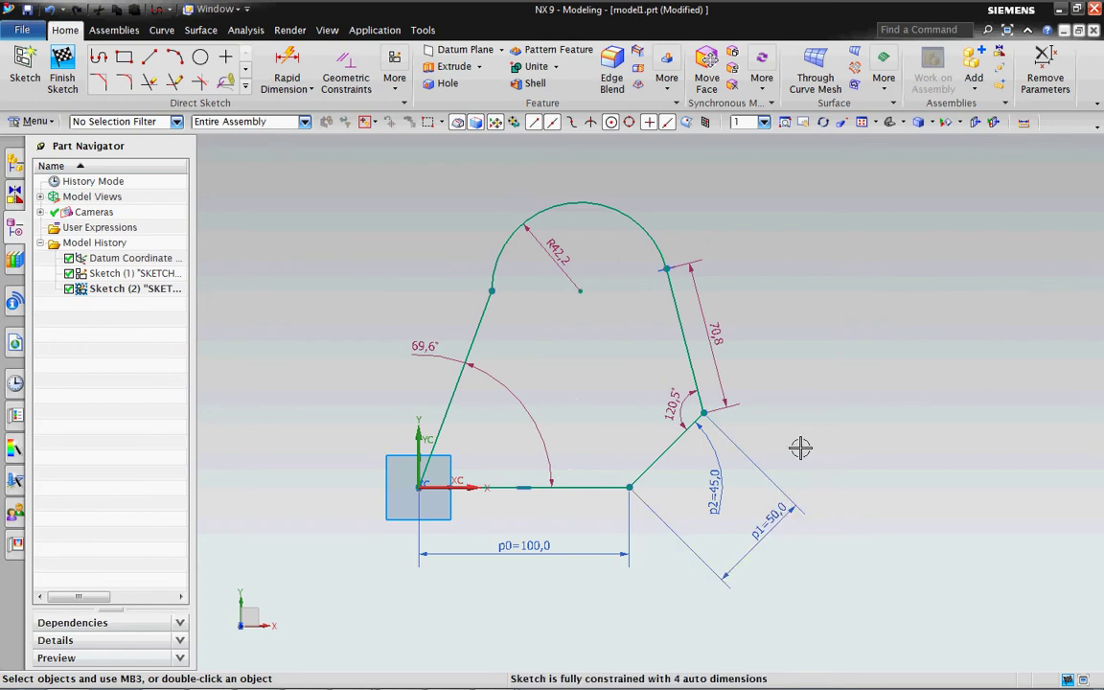
drag(736, 338, 759, 324)
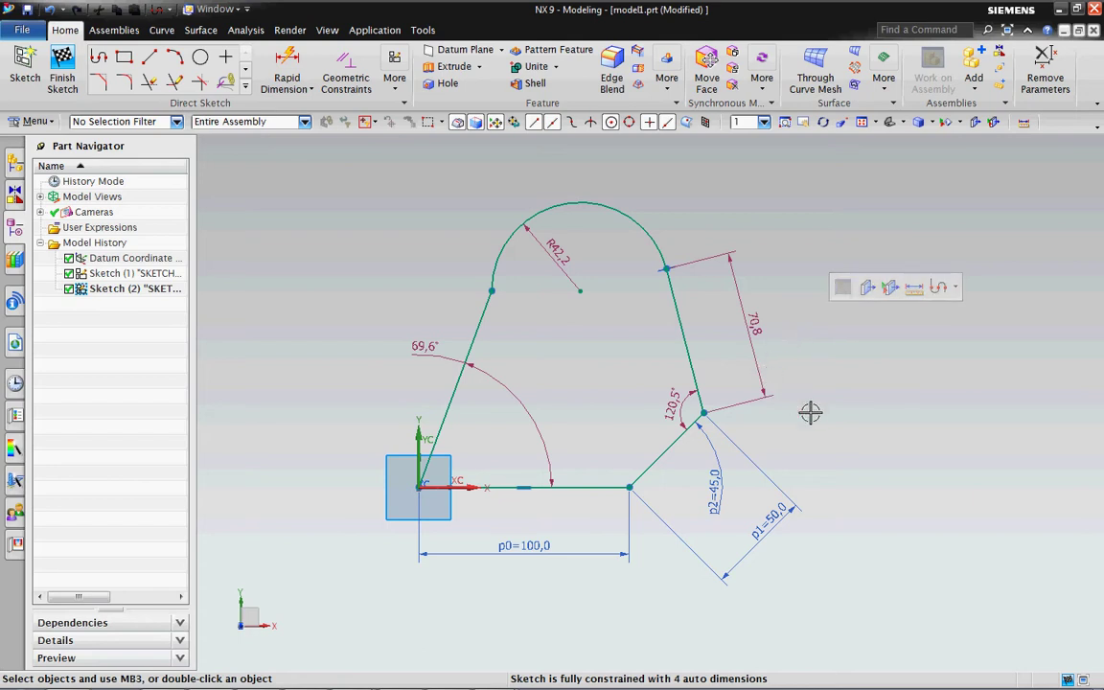
- Reshape the profile by pulling its steep right-hand line outward, making the top arc's radius about 44
click(501, 295)
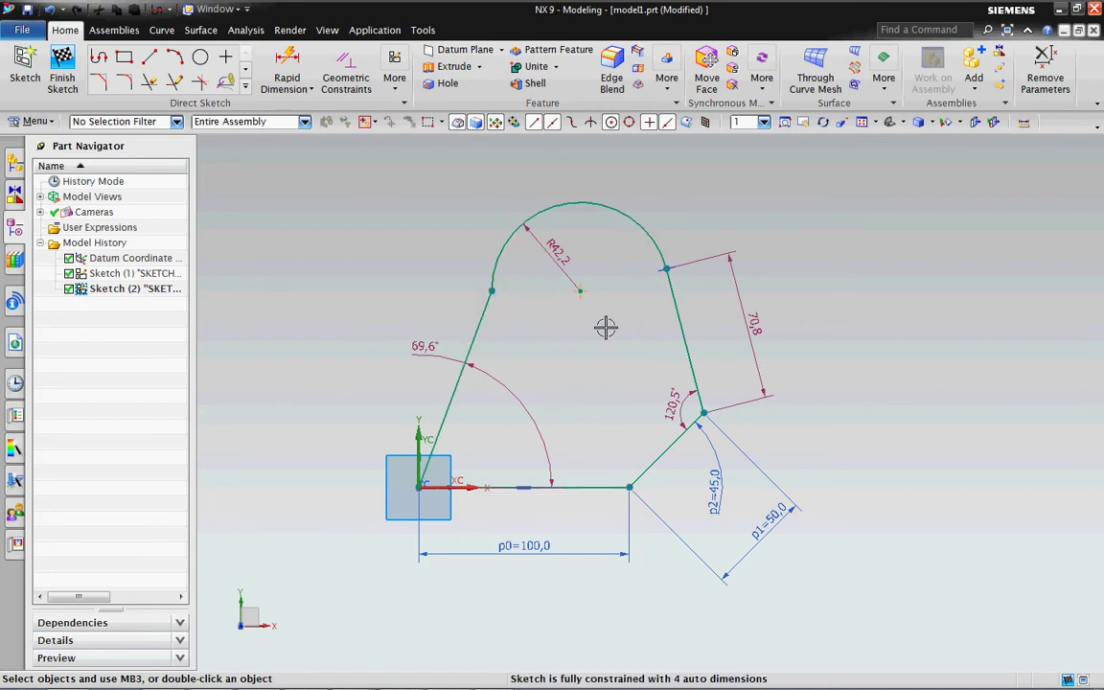
click(633, 488)
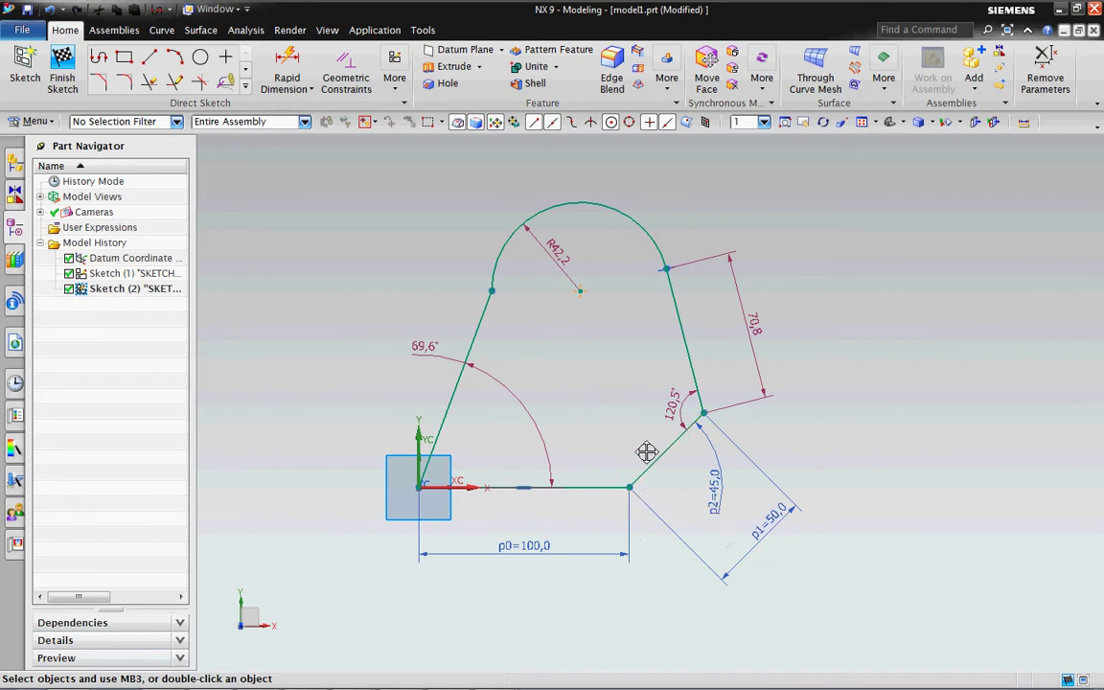
mouse_move(685, 313)
mouse_down()
mouse_move(708, 311)
mouse_move(693, 316)
mouse_up()
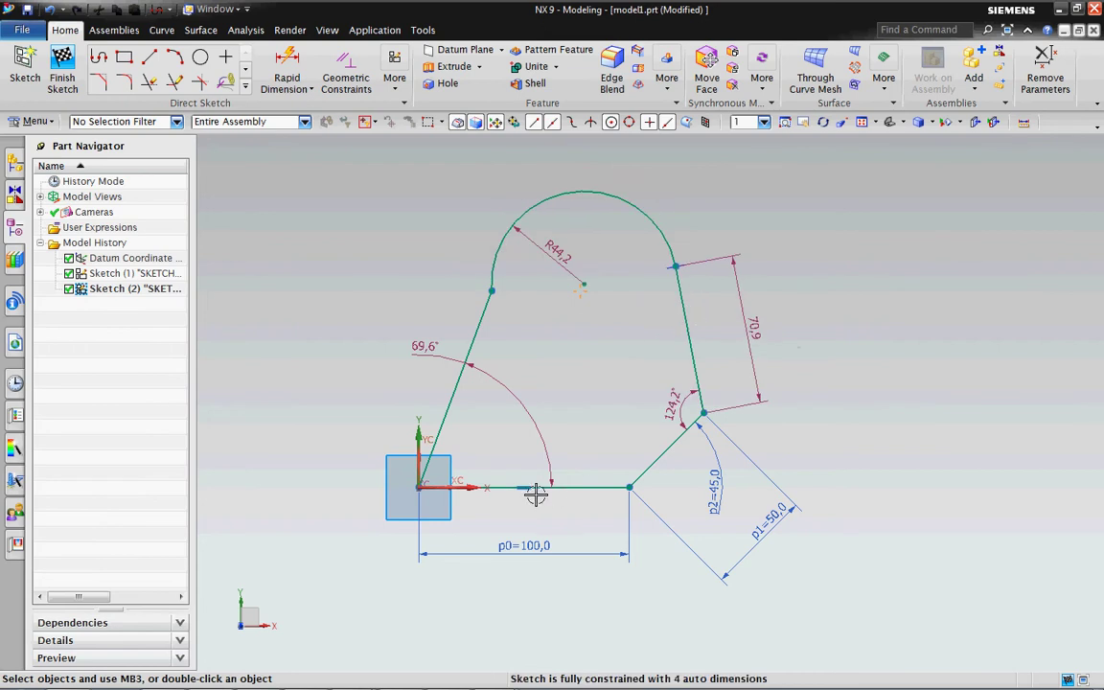
- Delete the horizontal constraint from the base line, and move the line's free endpoint so that it snaps back to horizontal
scroll(526, 469, down, 2)
scroll(526, 502, up, 4)
scroll(529, 489, up, 3)
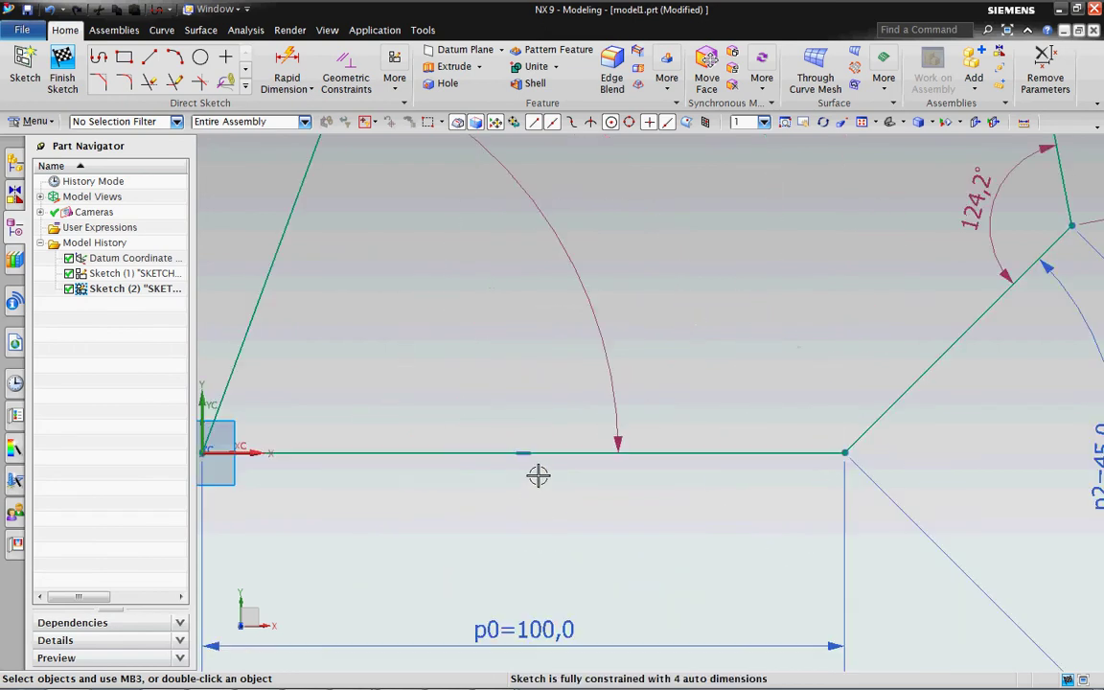
scroll(527, 452, down, 2)
scroll(527, 462, down, 1)
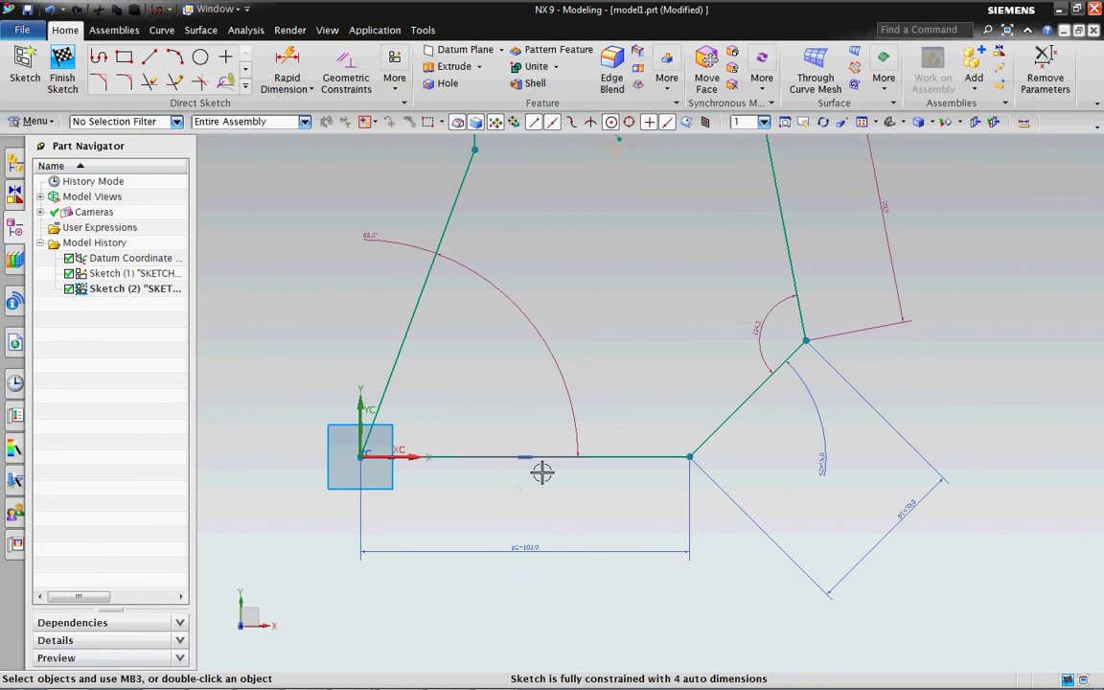
scroll(545, 464, down, 1)
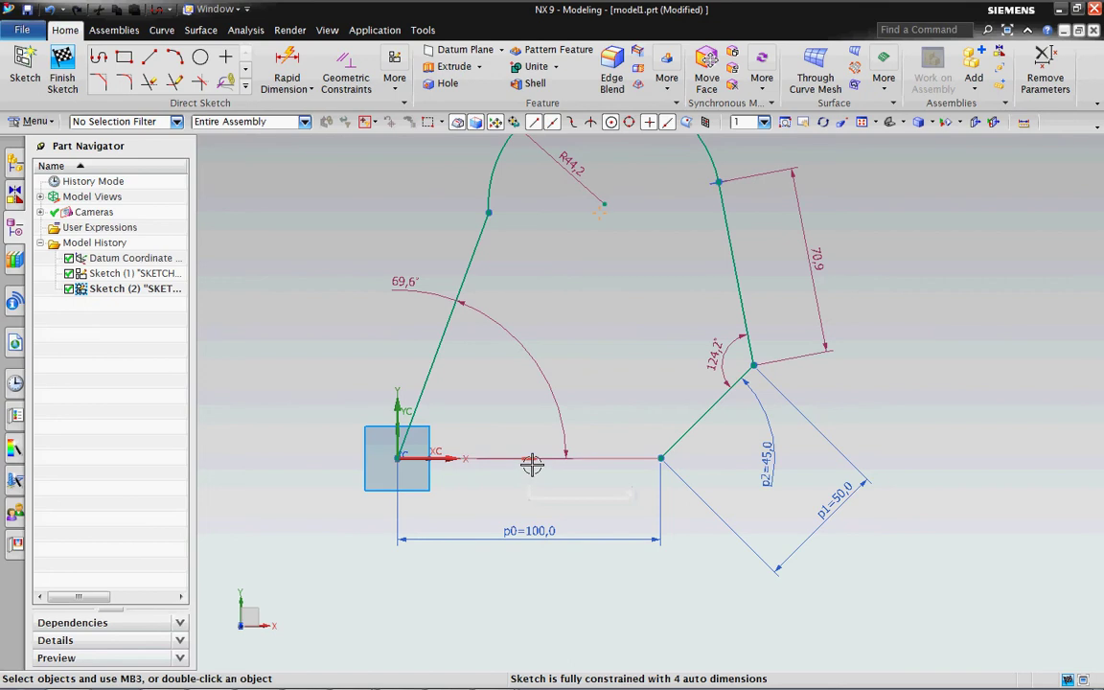
click(561, 442)
key(Delete)
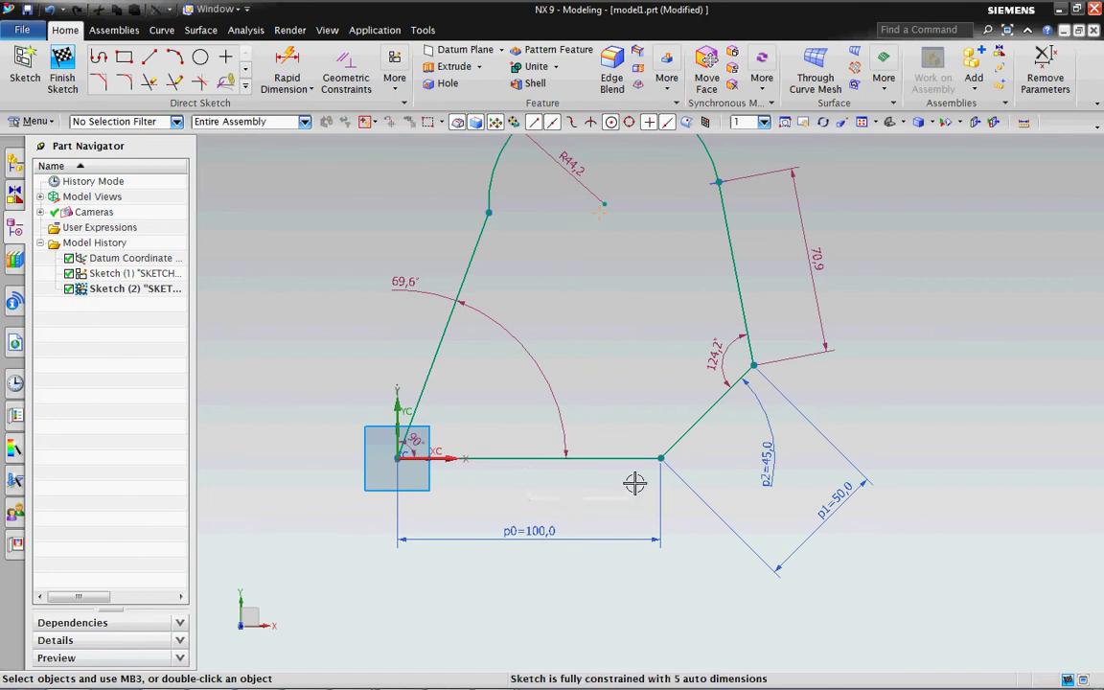
mouse_move(660, 458)
mouse_down()
mouse_move(659, 436)
mouse_move(662, 458)
mouse_up()
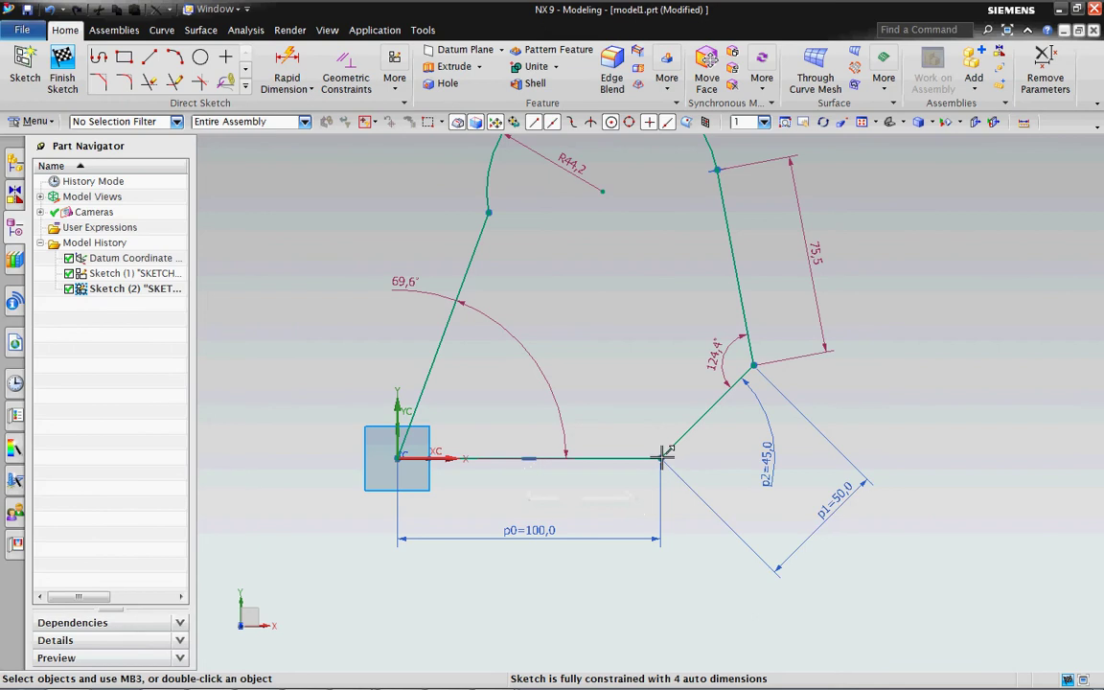
- Delete the coincident constraint between the base line and the 45° line, pull the slanted line away, and undo these changes
click(660, 447)
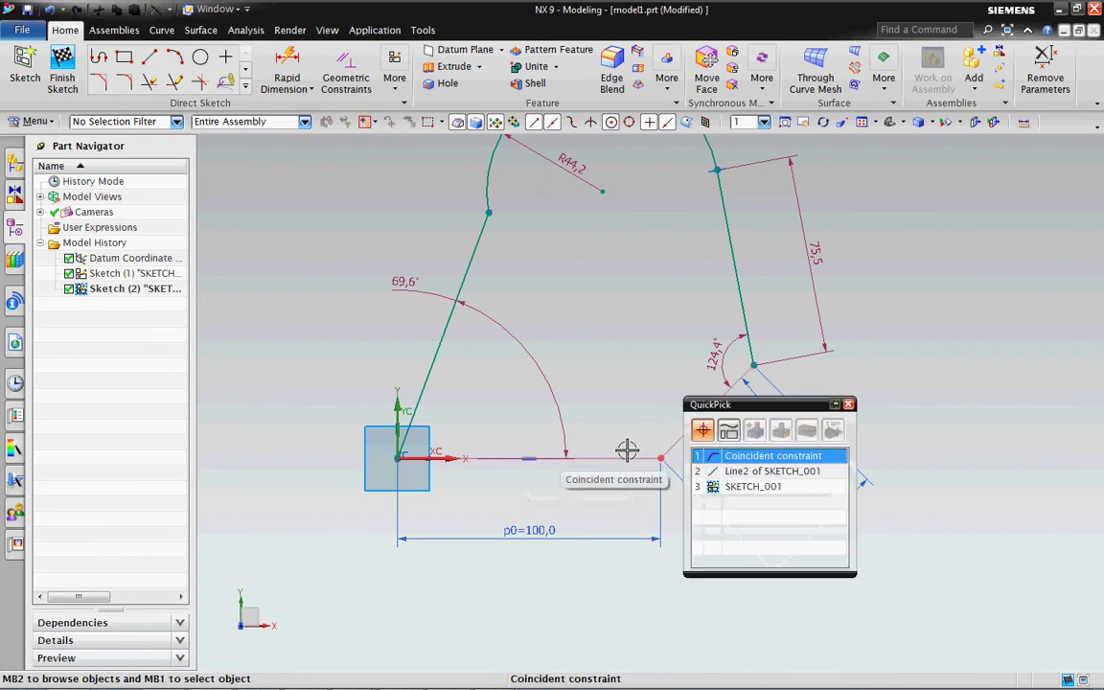
click(714, 462)
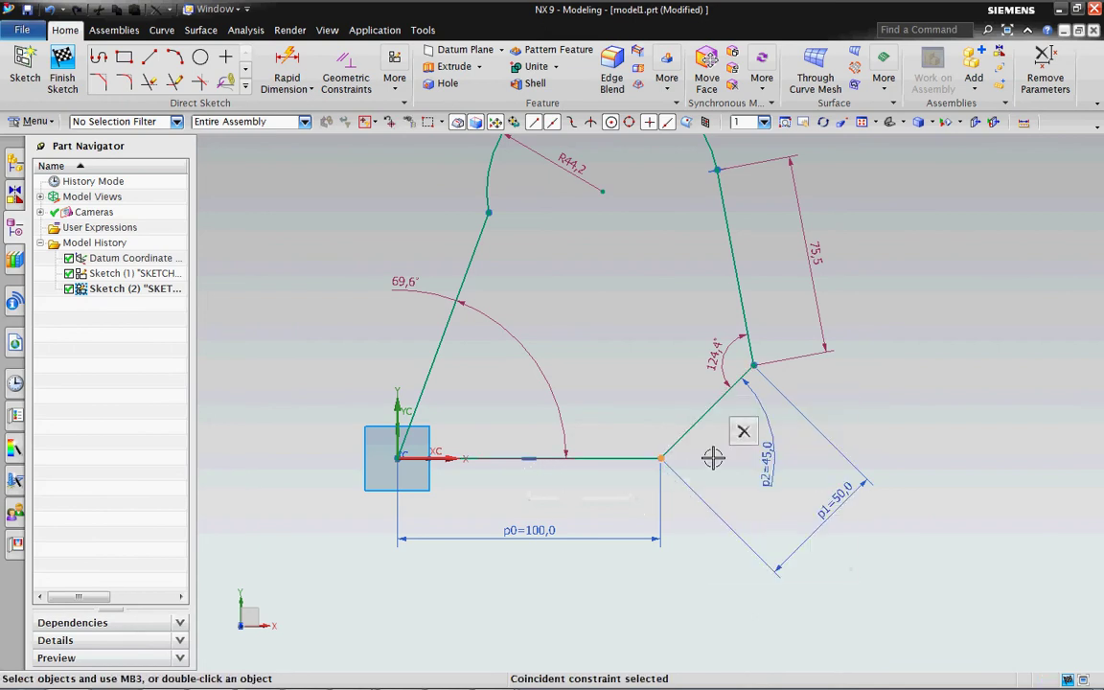
key(Delete)
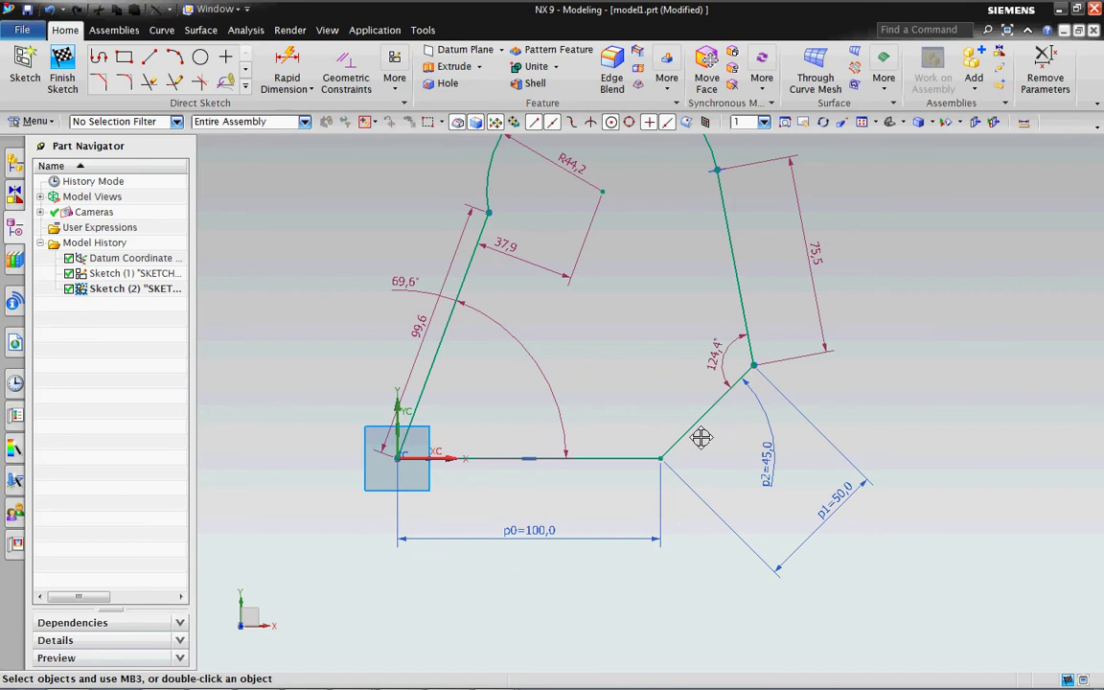
drag(703, 439, 689, 534)
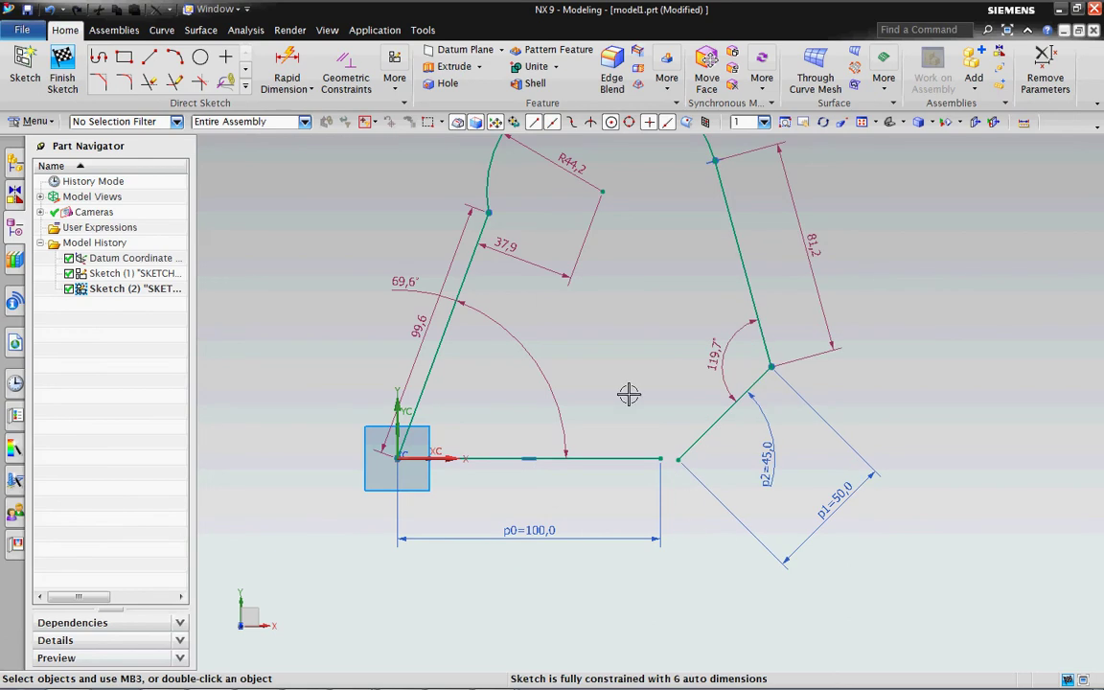
click(50, 12)
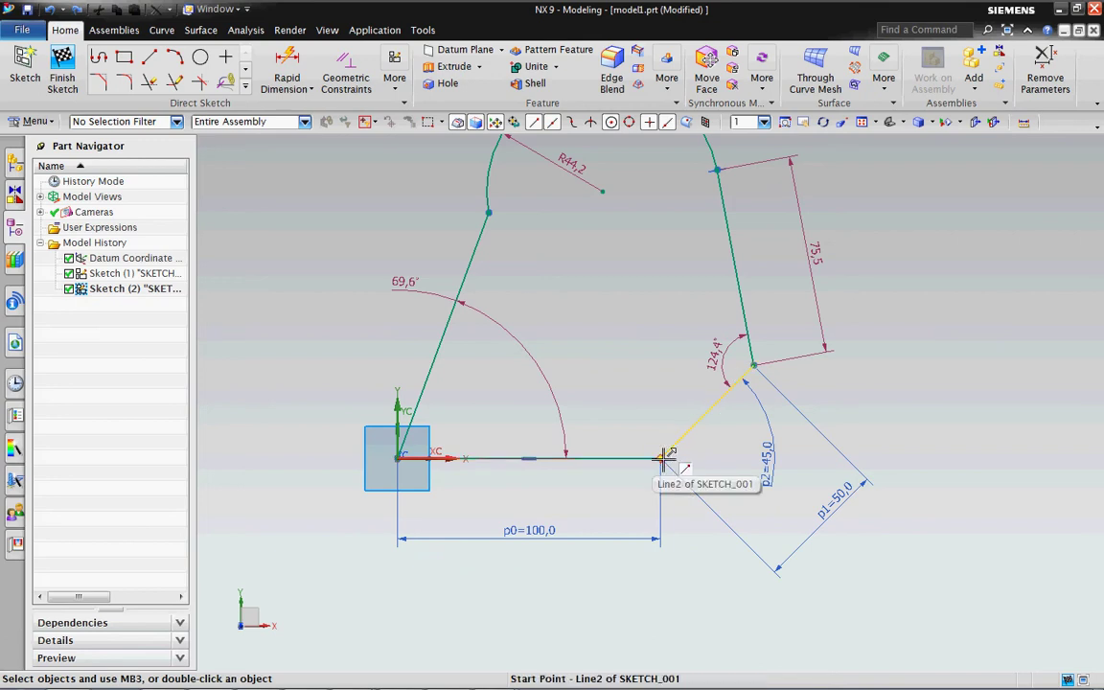
- Remove the coincident constraint at the base line's free end again, separate the slanted line from it, and restore the closed profile
click(664, 460)
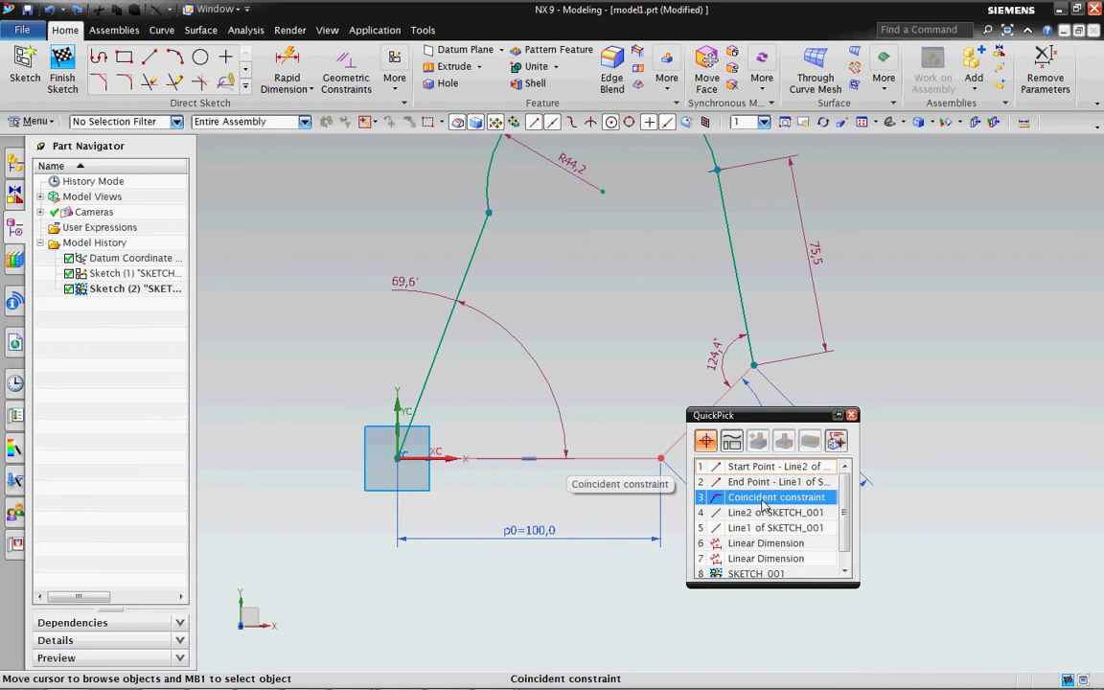
click(764, 498)
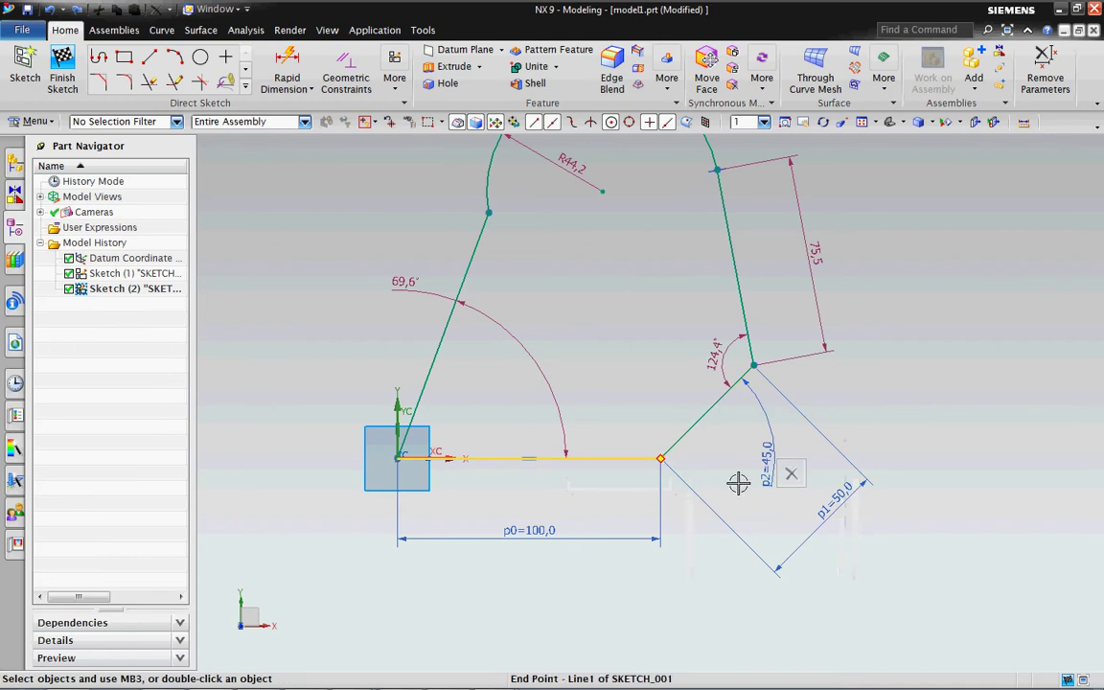
key(Delete)
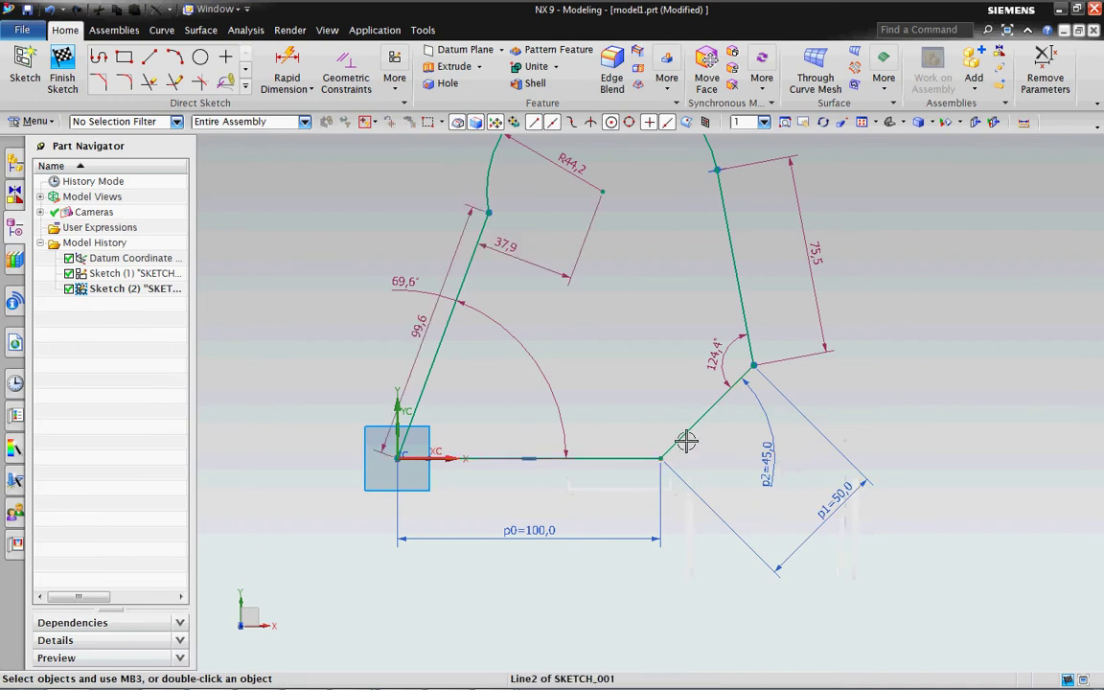
drag(687, 444, 699, 458)
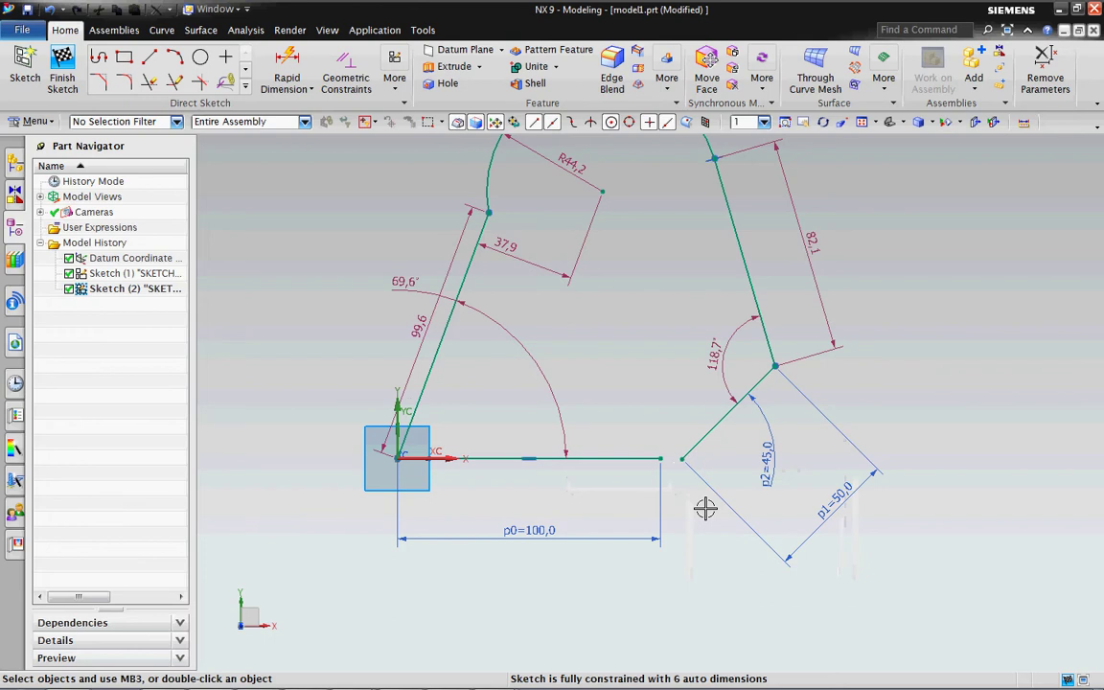
click(48, 12)
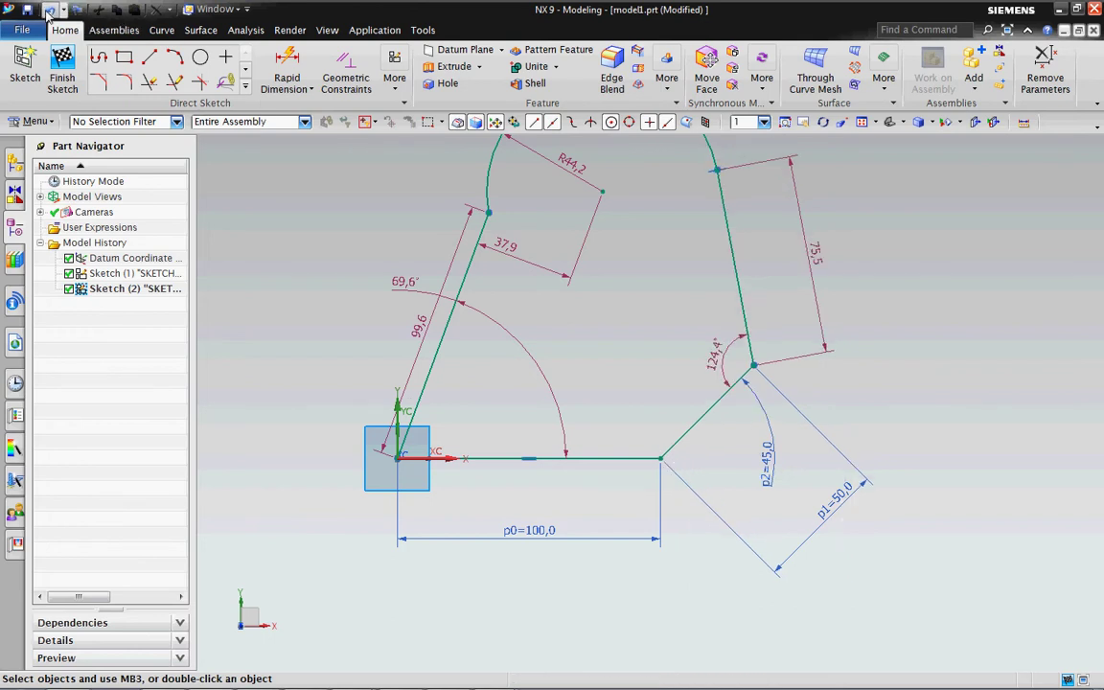
- Set the radius of the profile's top arc to 40 mm as a driving dimension
scroll(631, 367, down, 2)
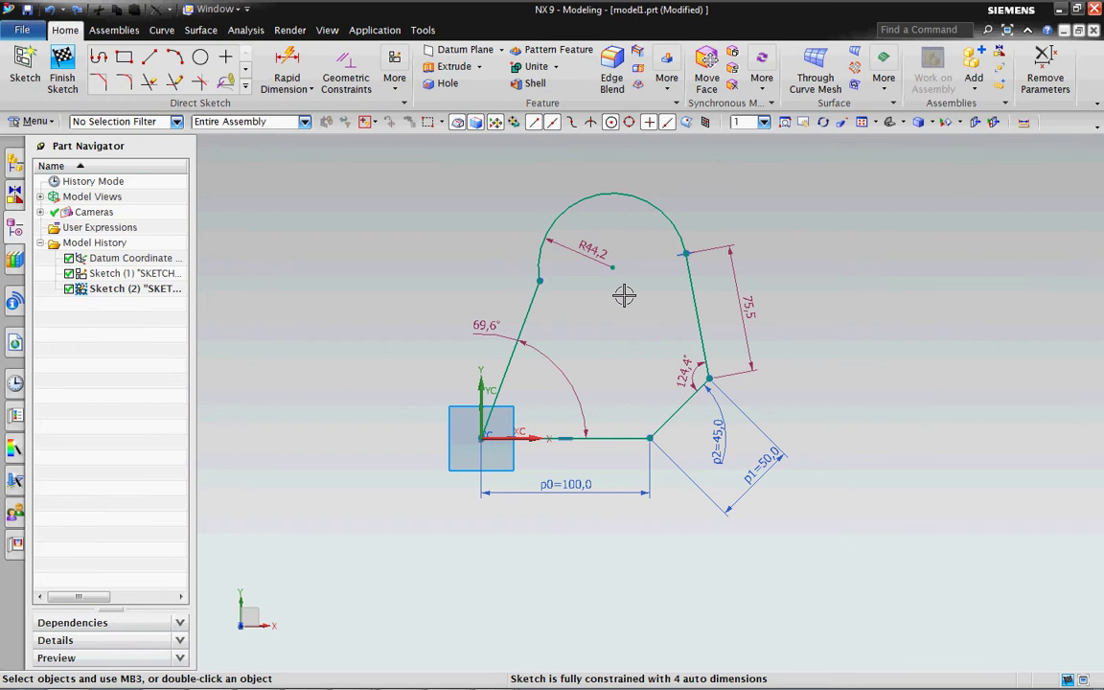
double_click(592, 247)
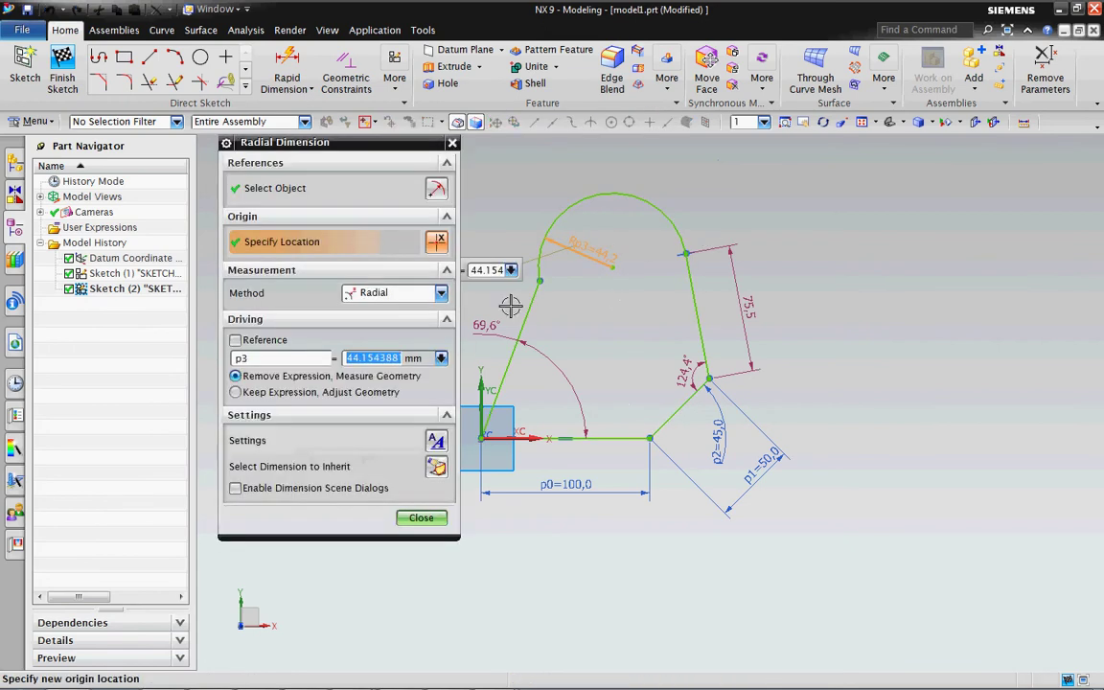
text(40)
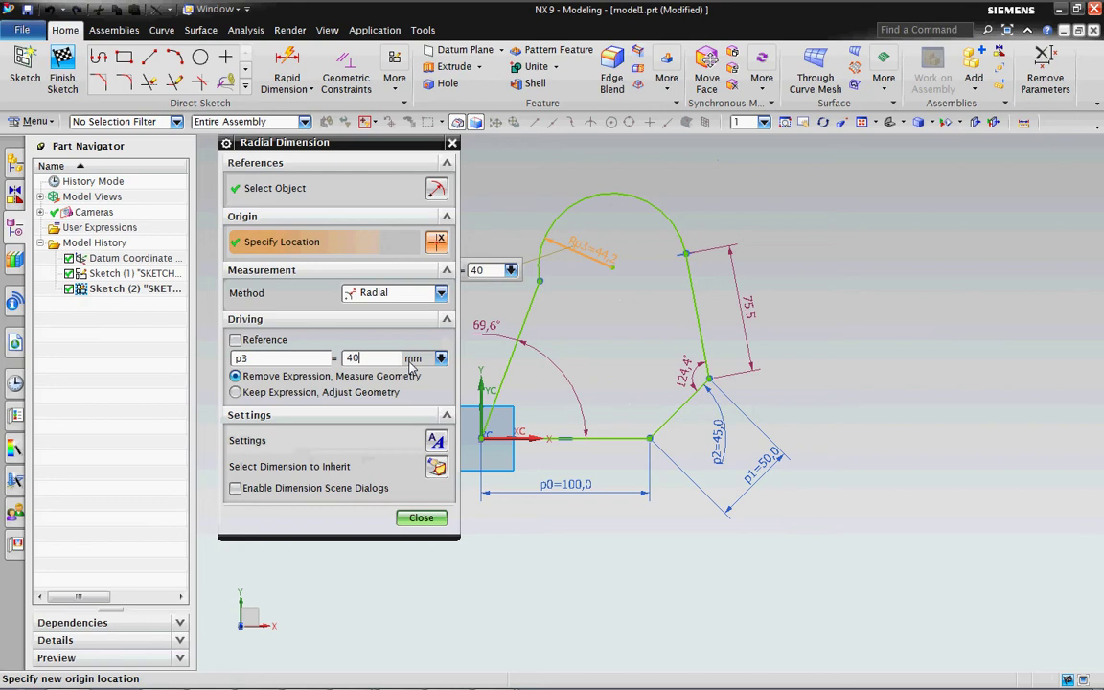
key(Return)
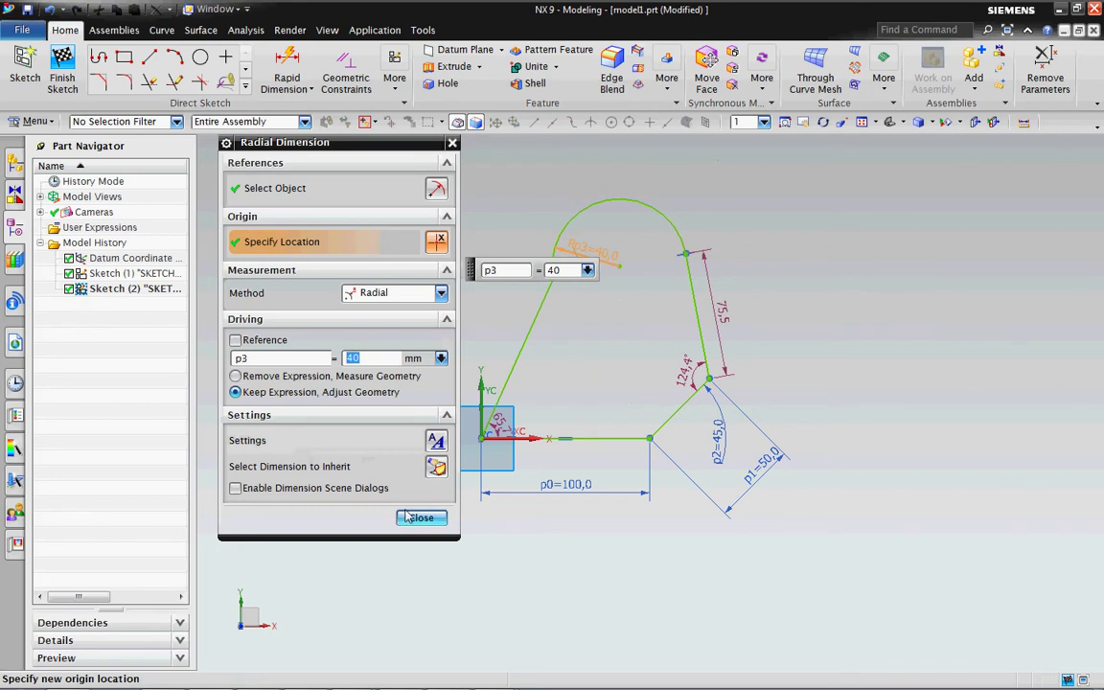
click(412, 517)
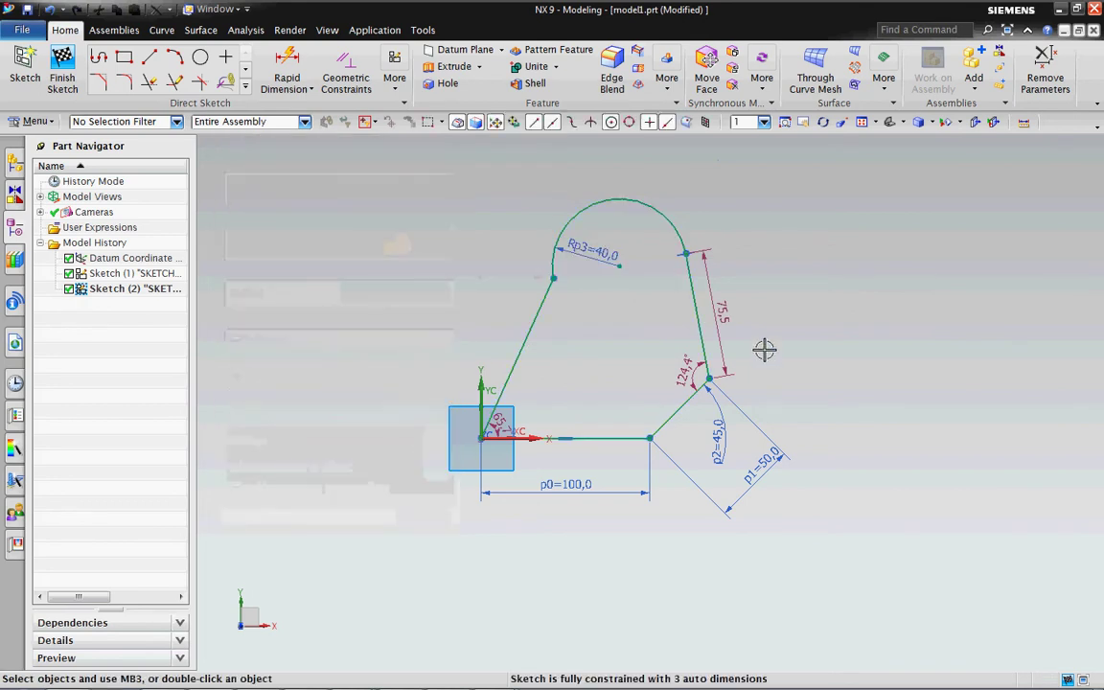
- Review the references of the 45° line's length dimension and set its length to 55 mm
double_click(774, 470)
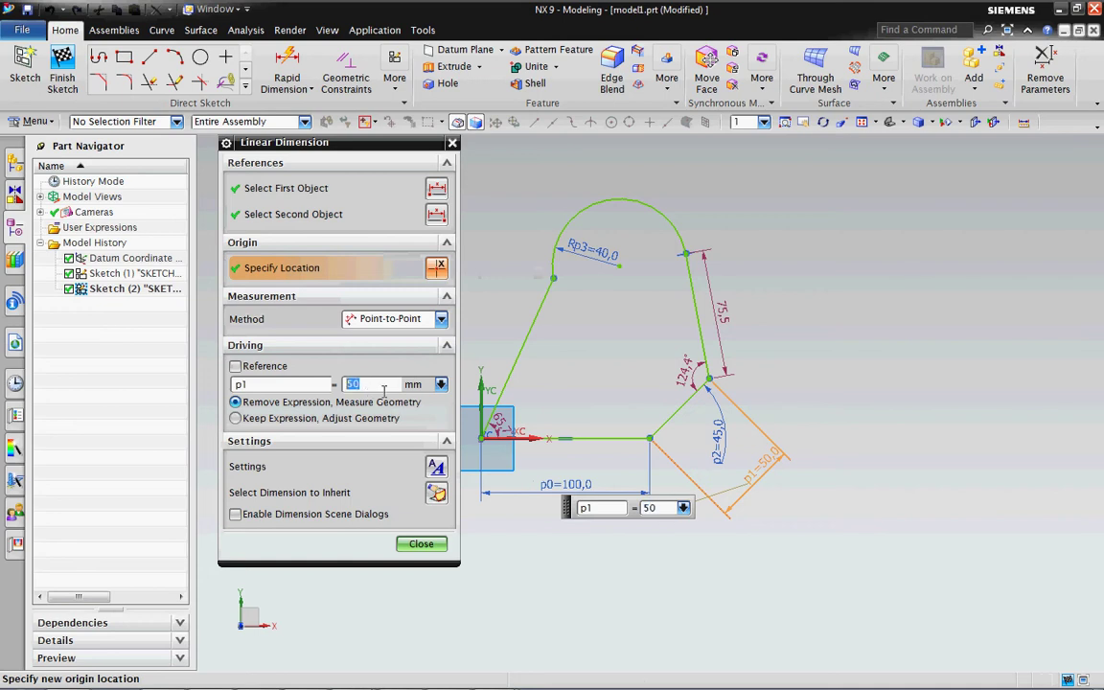
click(311, 196)
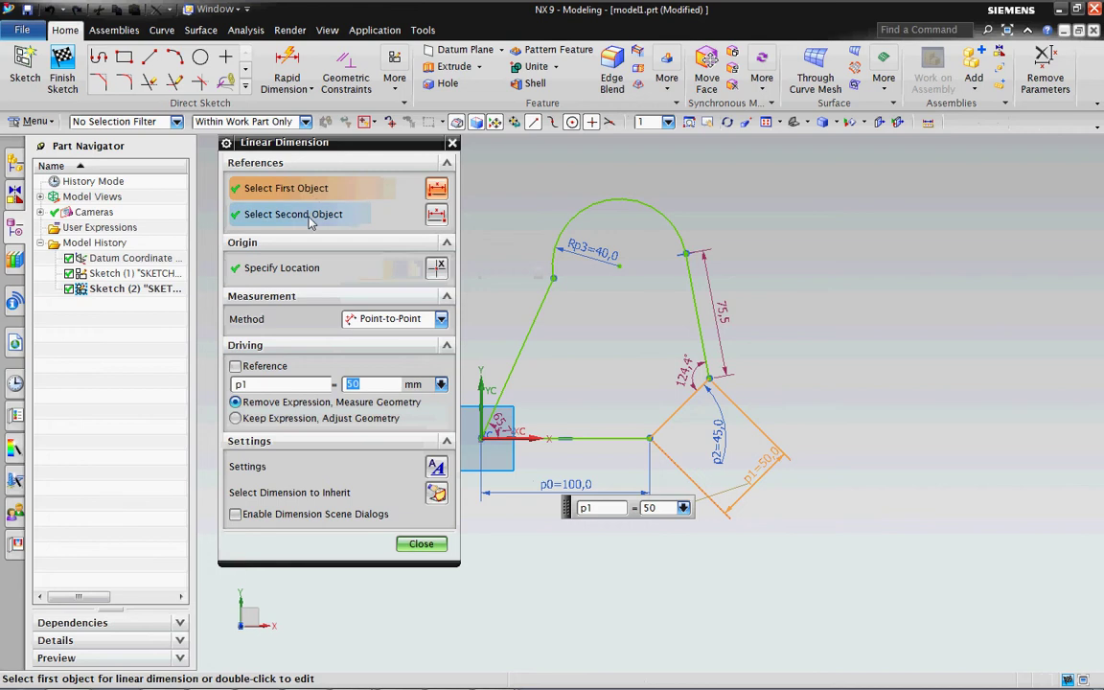
click(311, 217)
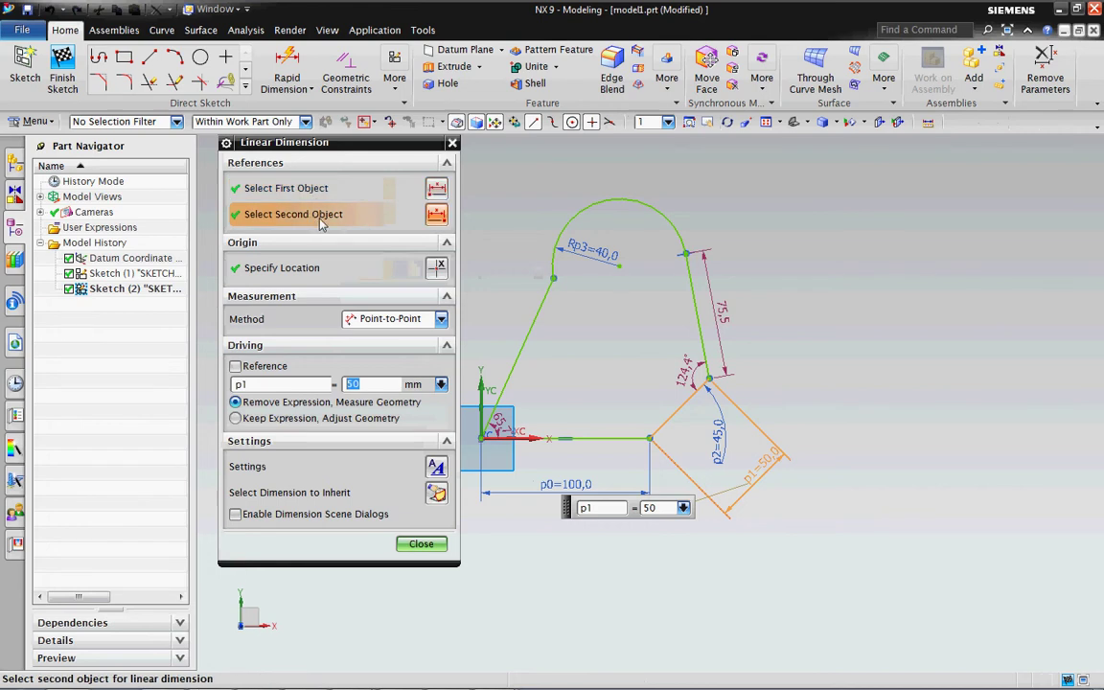
click(292, 269)
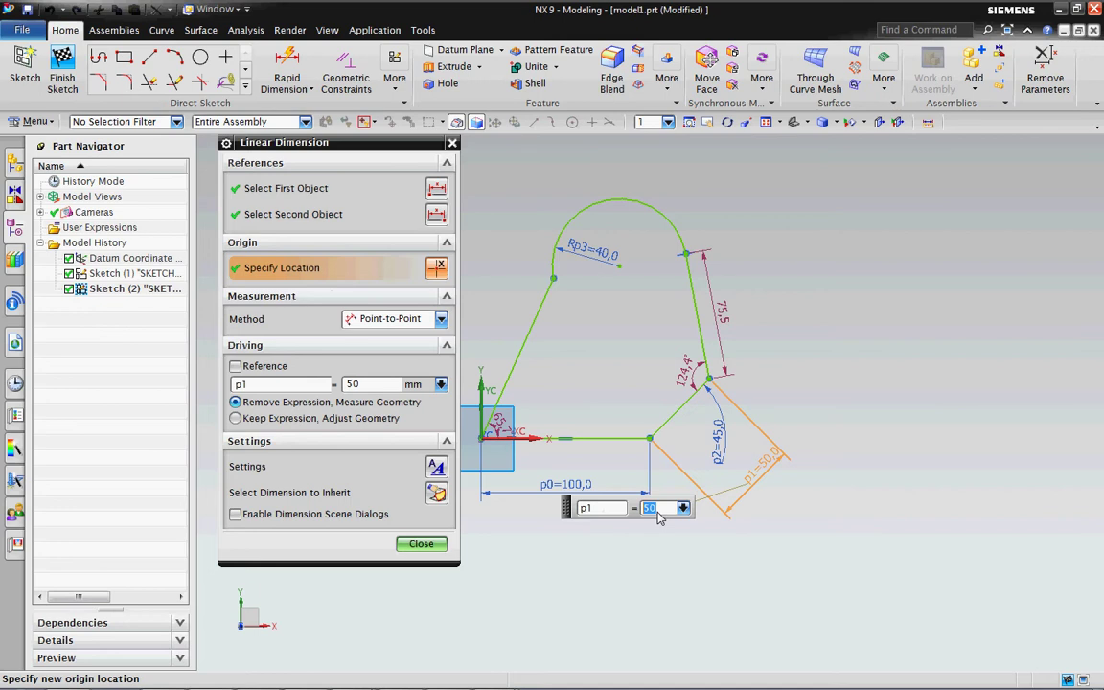
text(55)
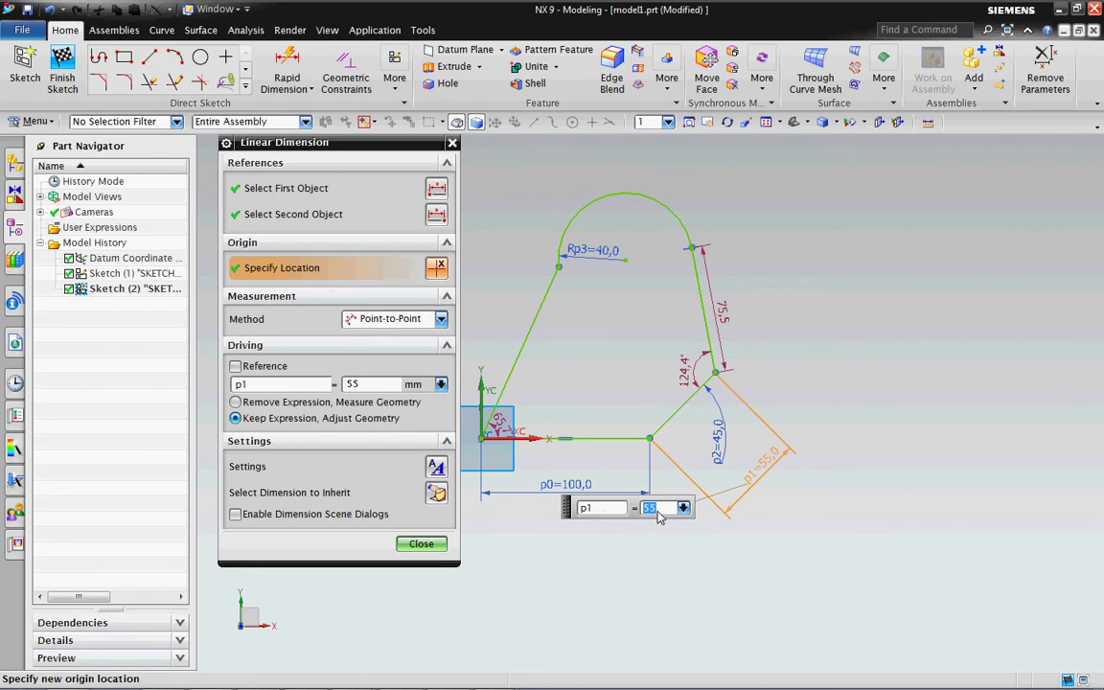
click(420, 545)
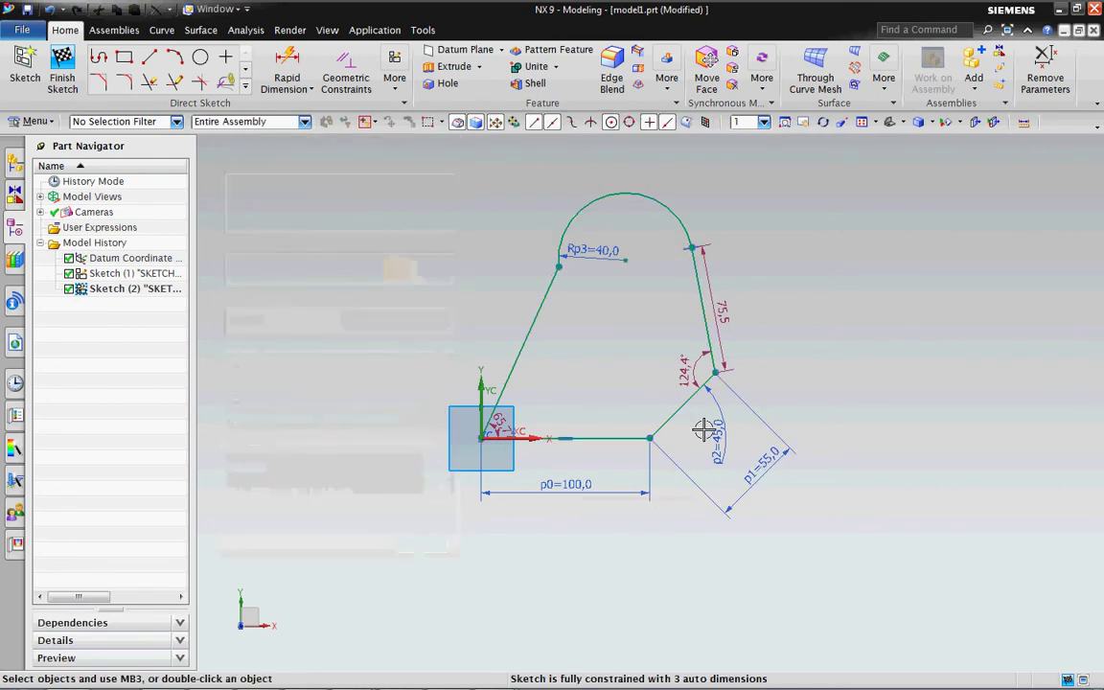
- Draw a rectangle by two points, 200 mm wide and 100 mm high, beside the profile from about XC 240, YC 15
scroll(709, 429, up, 2)
scroll(757, 446, down, 3)
scroll(782, 461, up, 1)
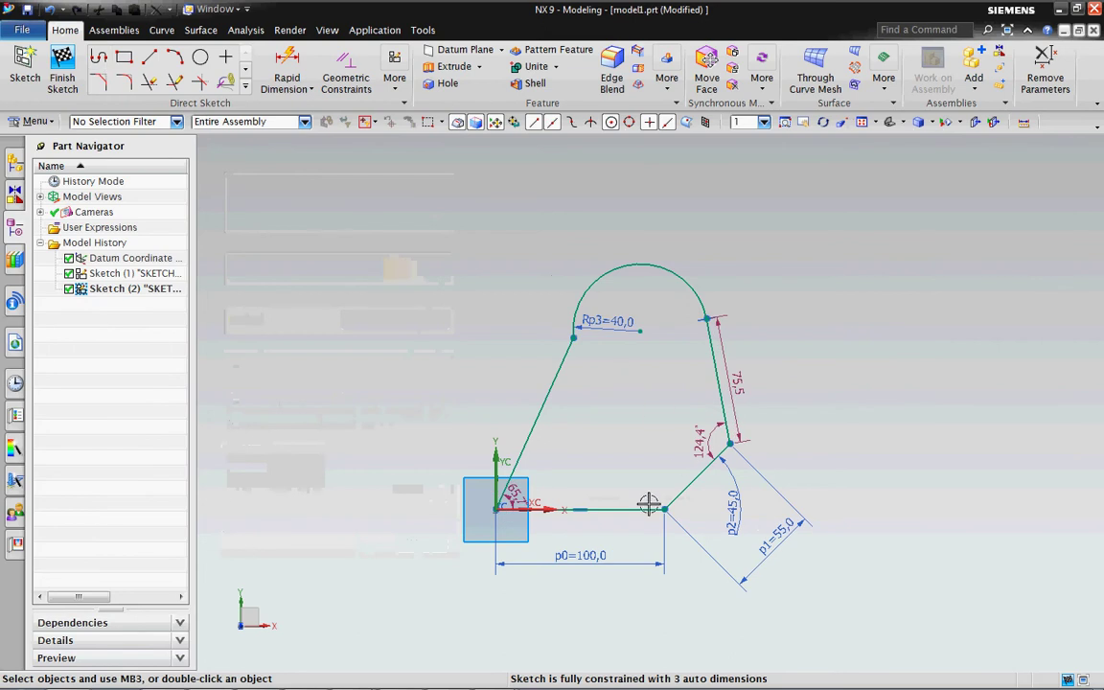
click(125, 59)
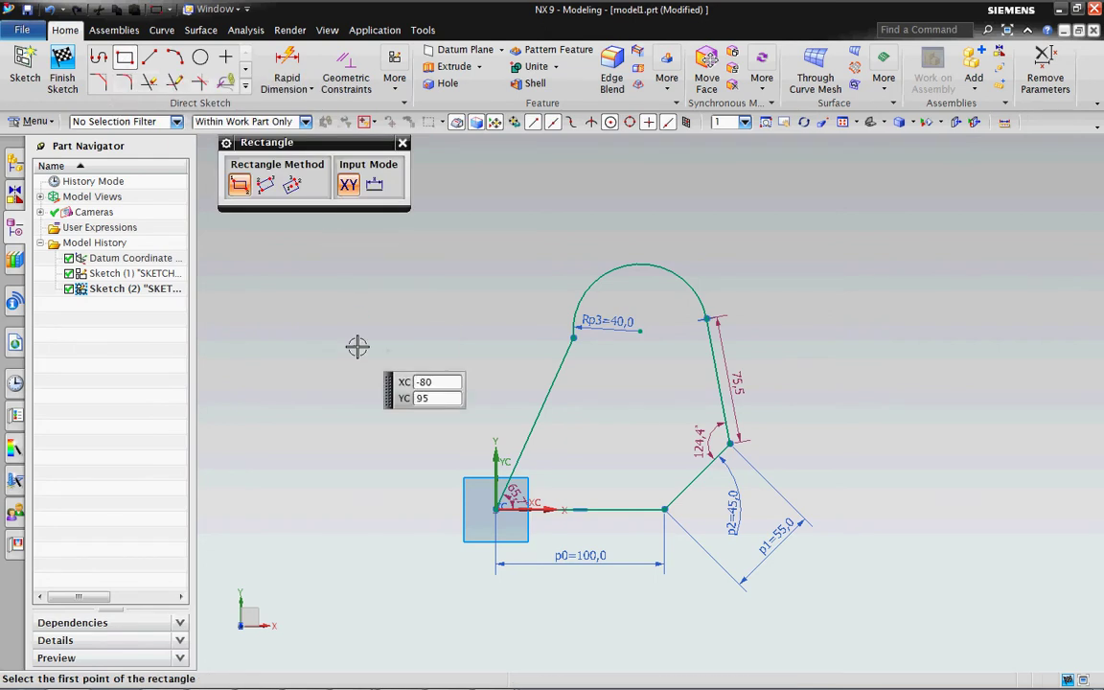
scroll(357, 348, down, 2)
scroll(514, 362, down, 2)
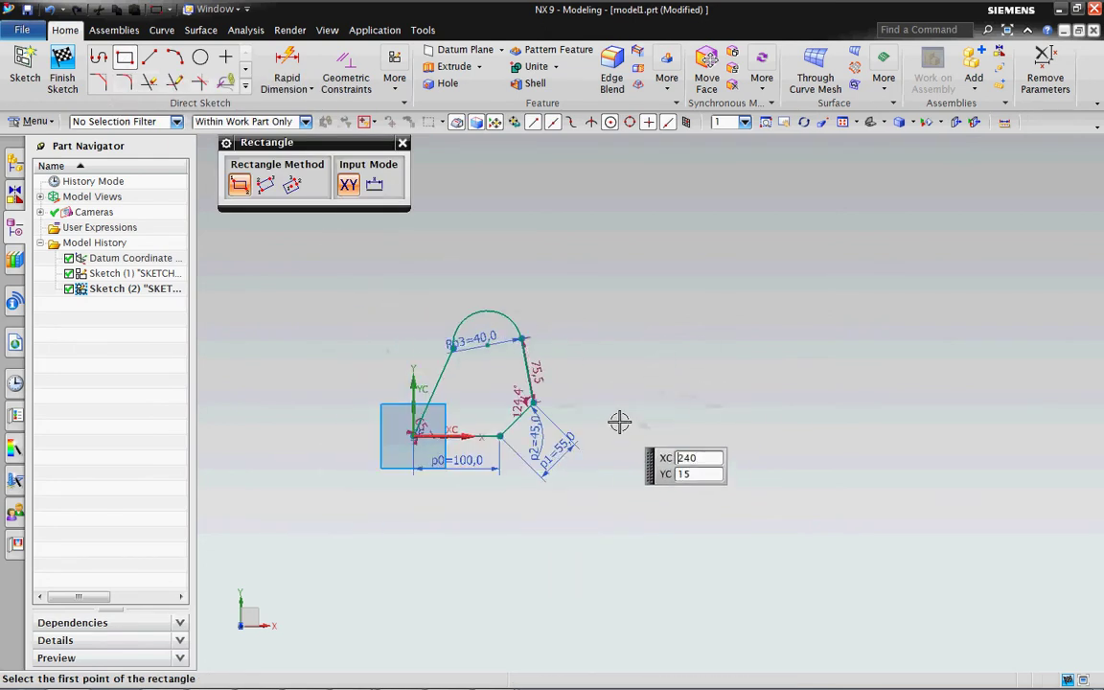
click(623, 420)
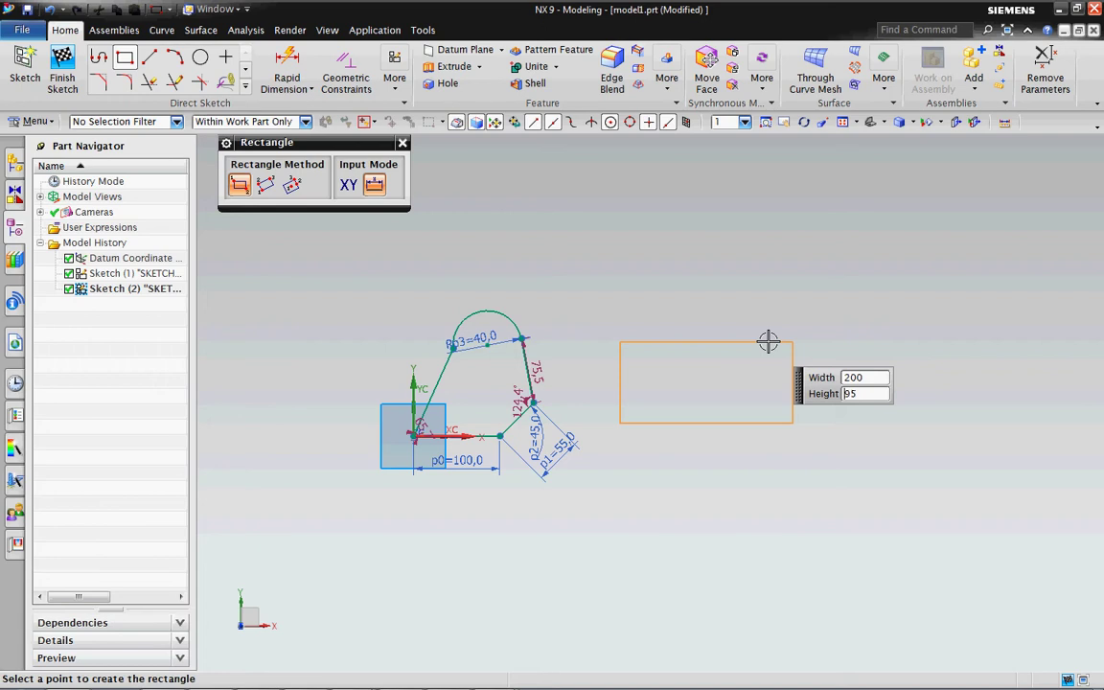
key(Tab)
text(100)
key(Tab)
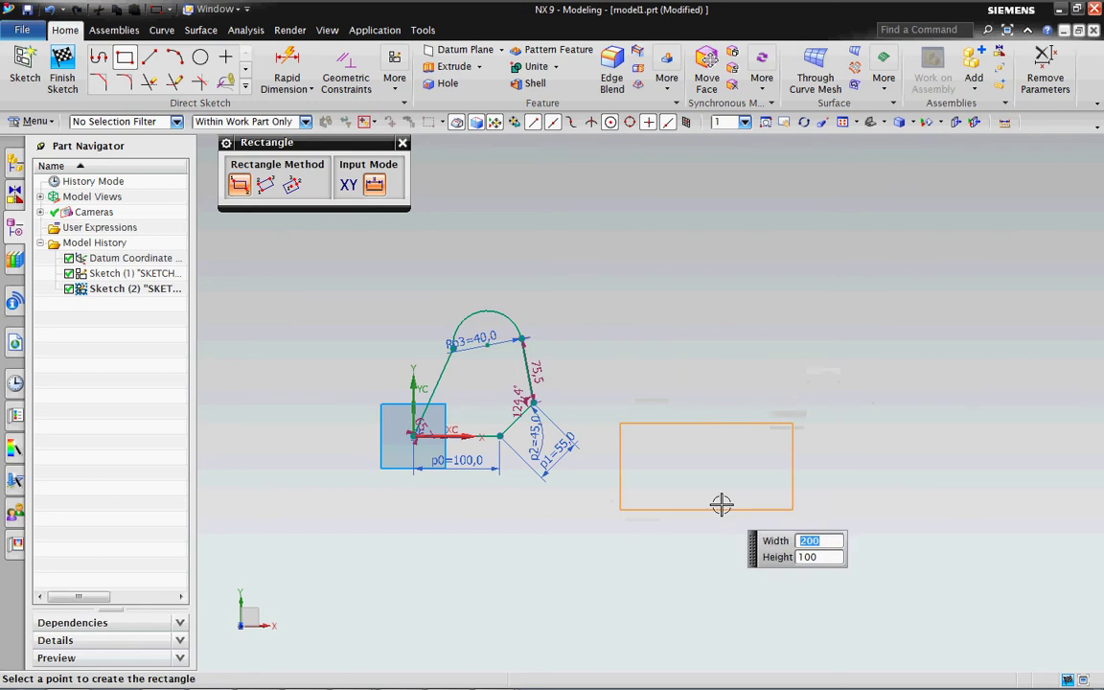
click(773, 370)
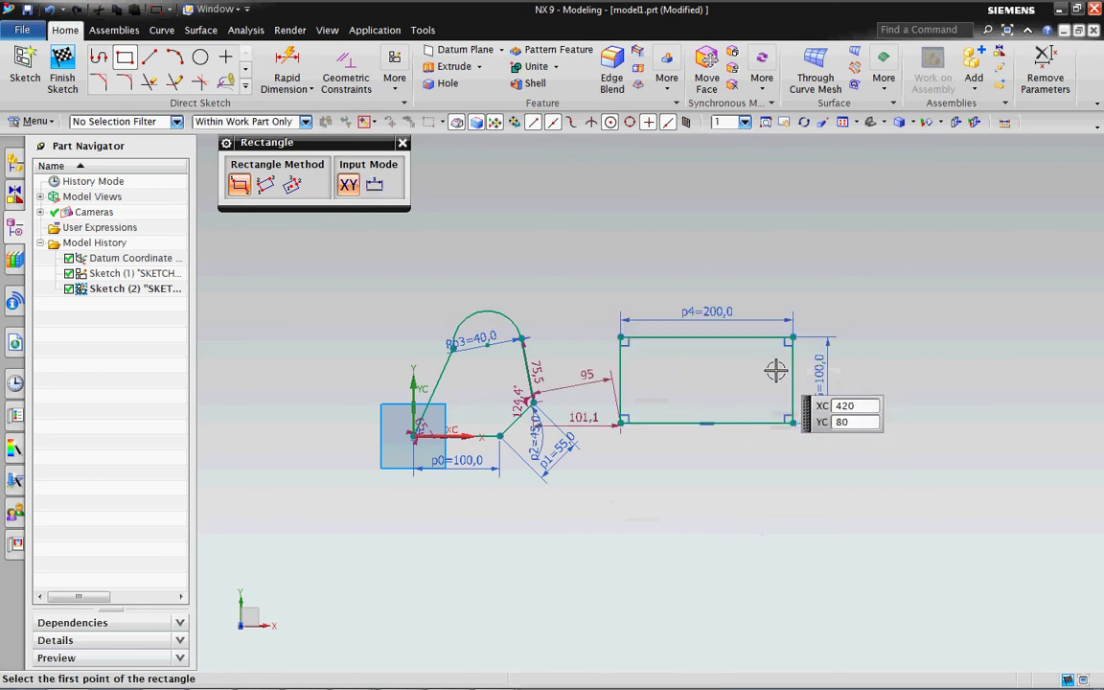
scroll(786, 374, up, 3)
key(Escape)
- Move the rectangle's width and height dimensions farther away from its edges
scroll(779, 391, down, 3)
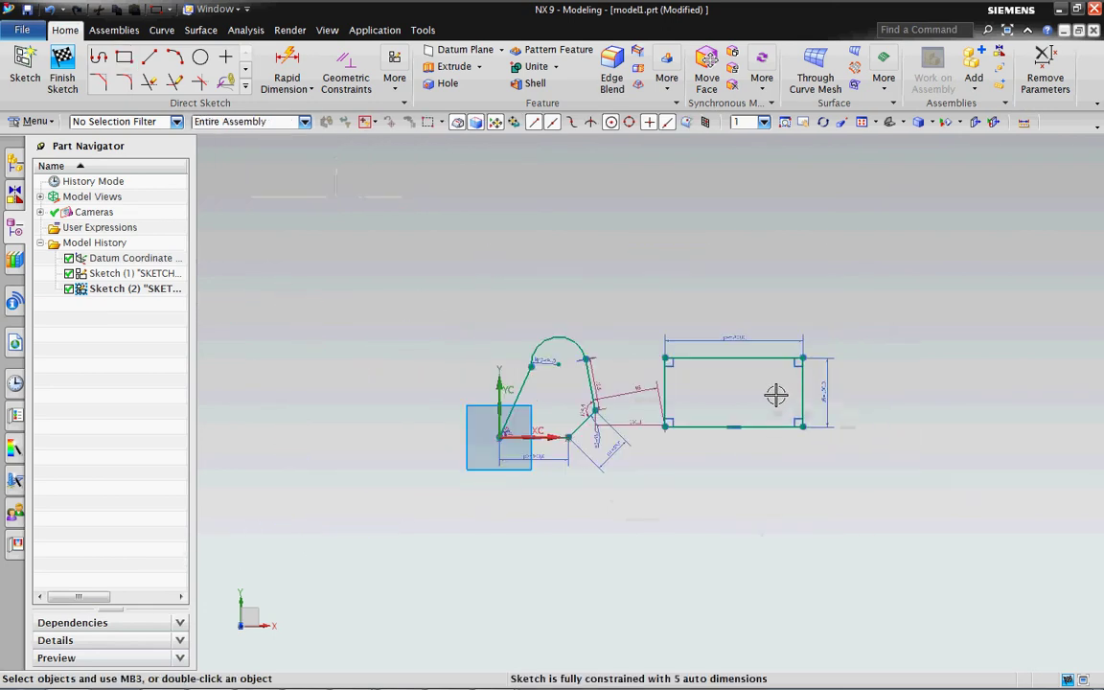
scroll(754, 380, up, 2)
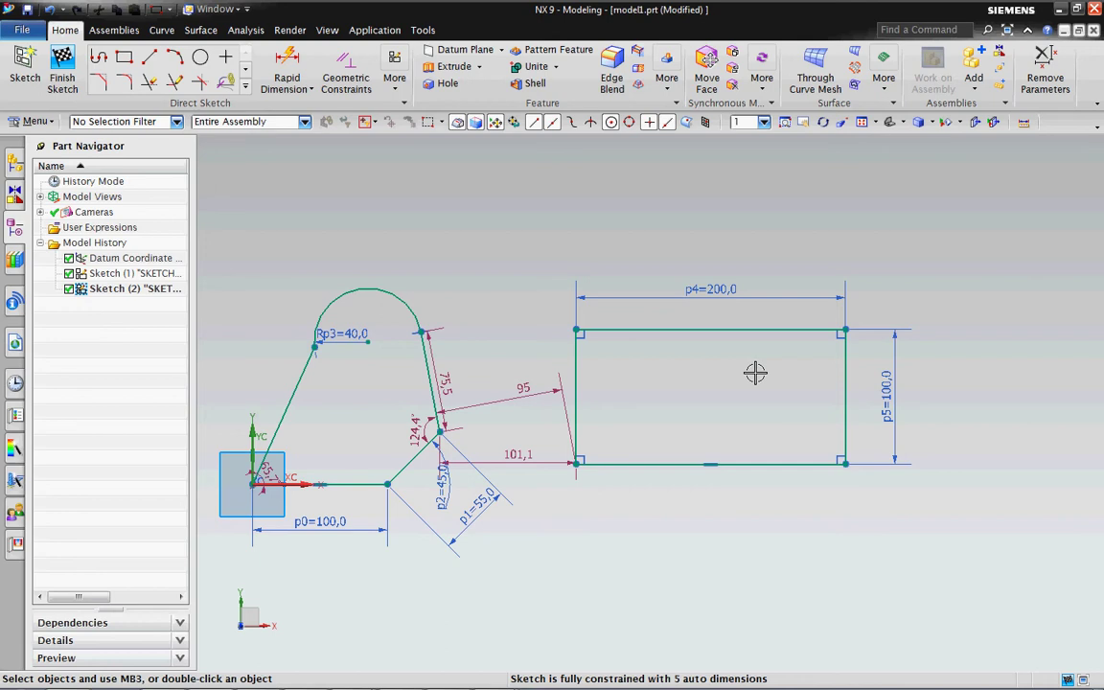
drag(650, 267, 649, 216)
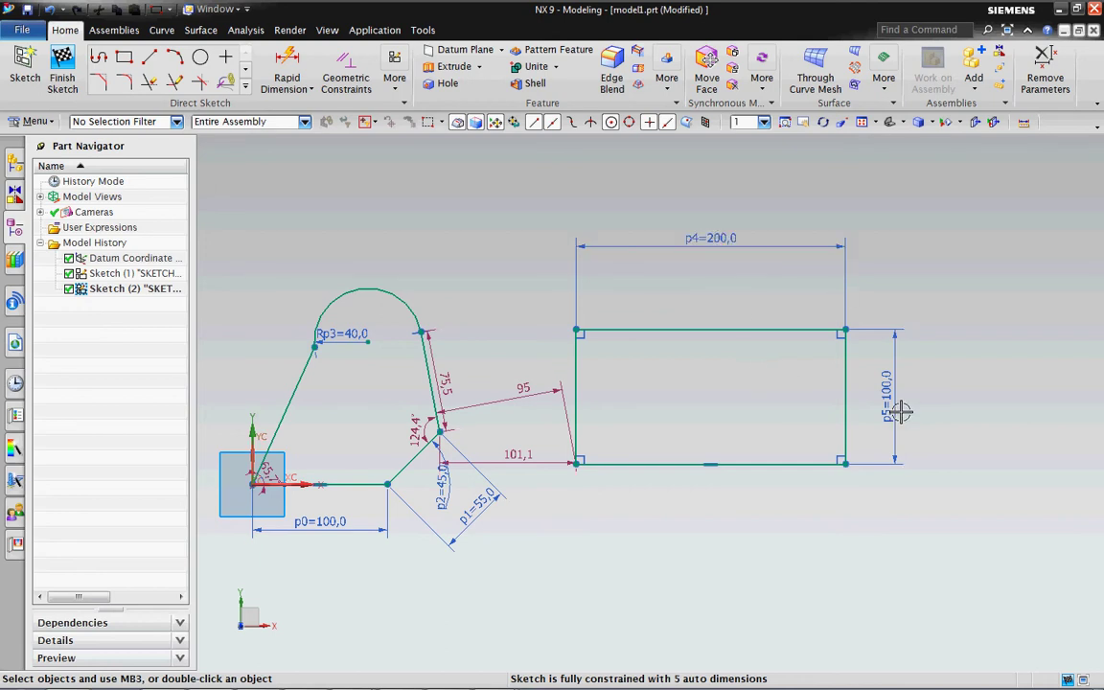
drag(888, 417, 928, 418)
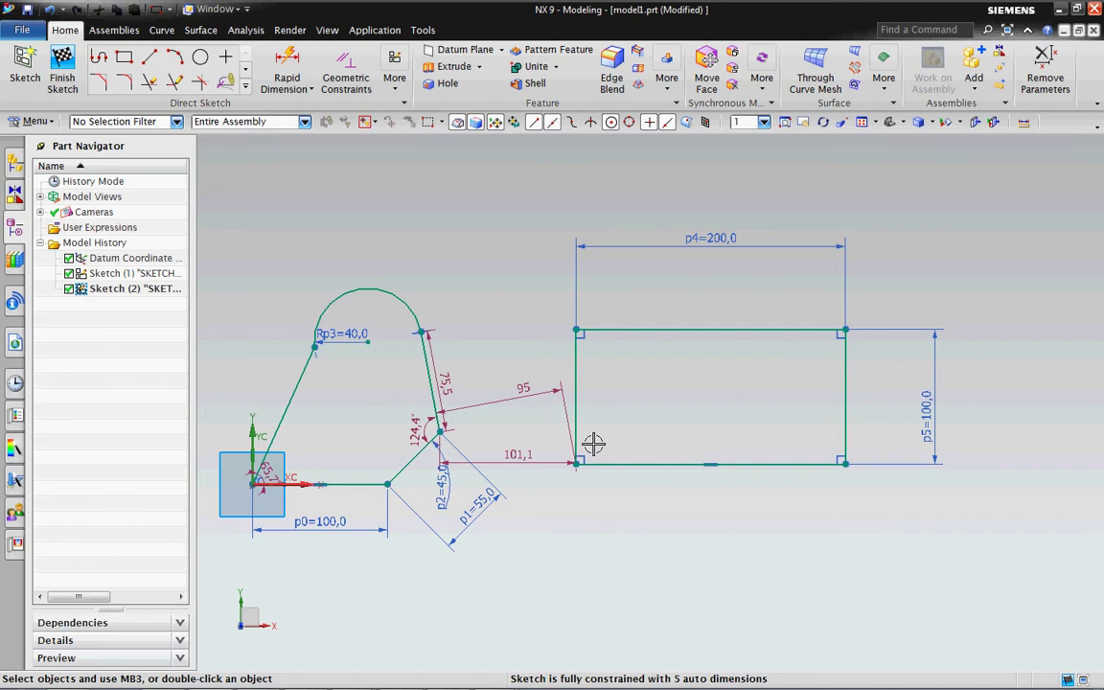
- Turn off Continuous Auto Dimensioning for the sketch
scroll(591, 444, down, 1)
scroll(525, 444, up, 1)
scroll(513, 377, down, 2)
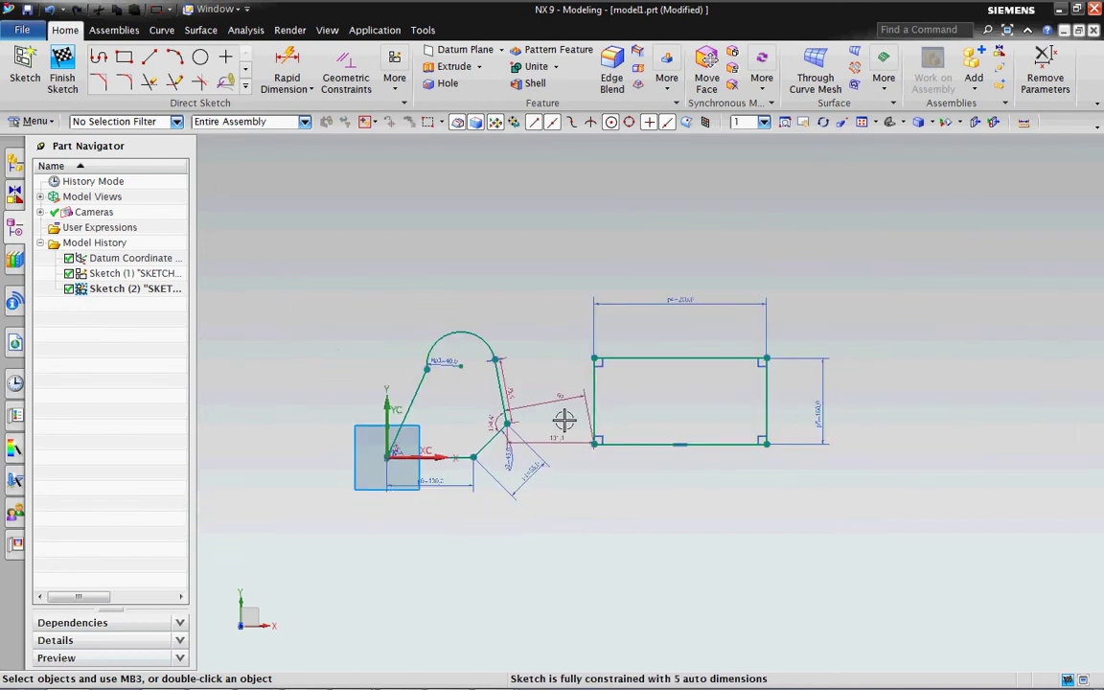
scroll(537, 279, up, 2)
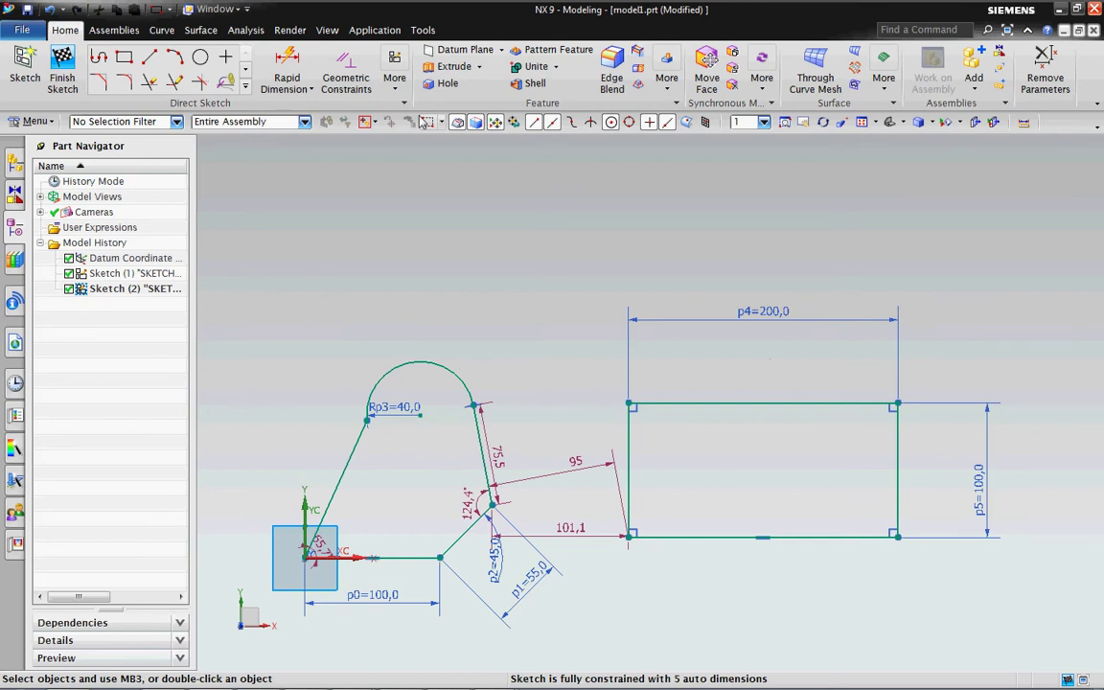
click(395, 67)
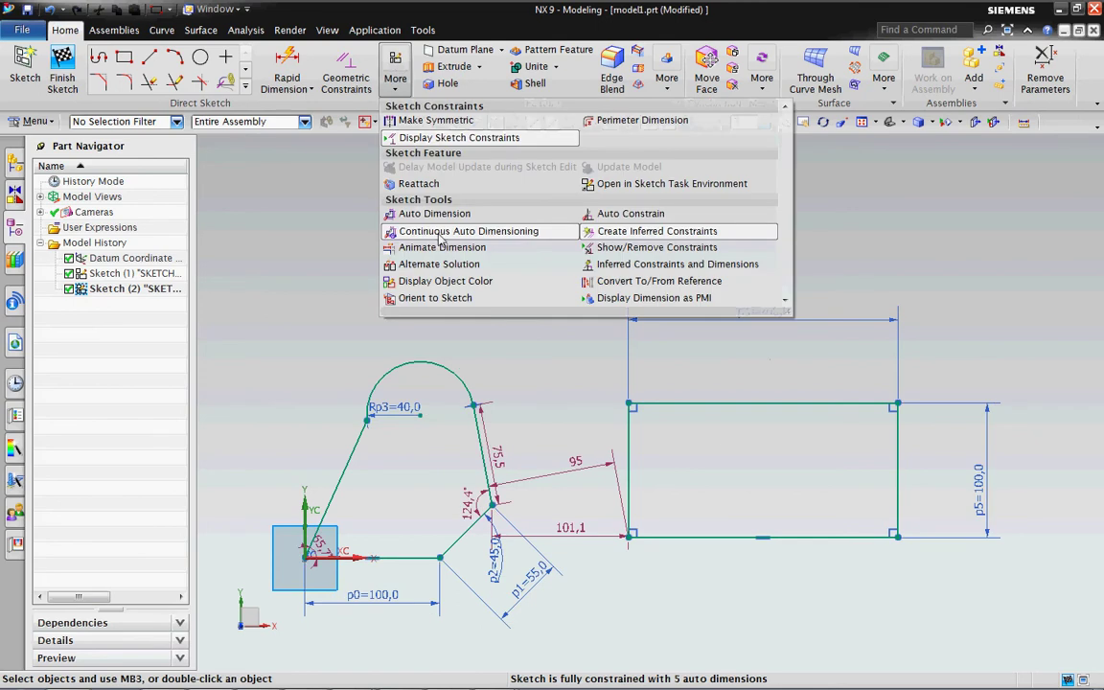
click(492, 231)
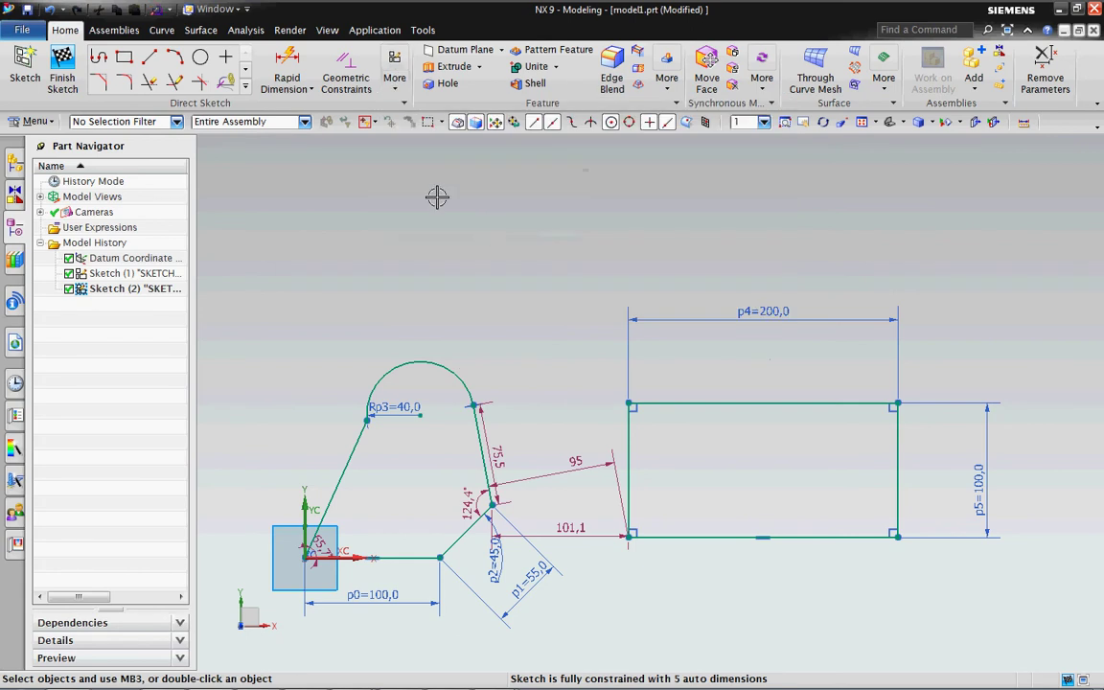
- Draw a second rectangle by two points, 100 mm wide and 60 mm high, in the space above the arc profile and the first rectangle
click(123, 57)
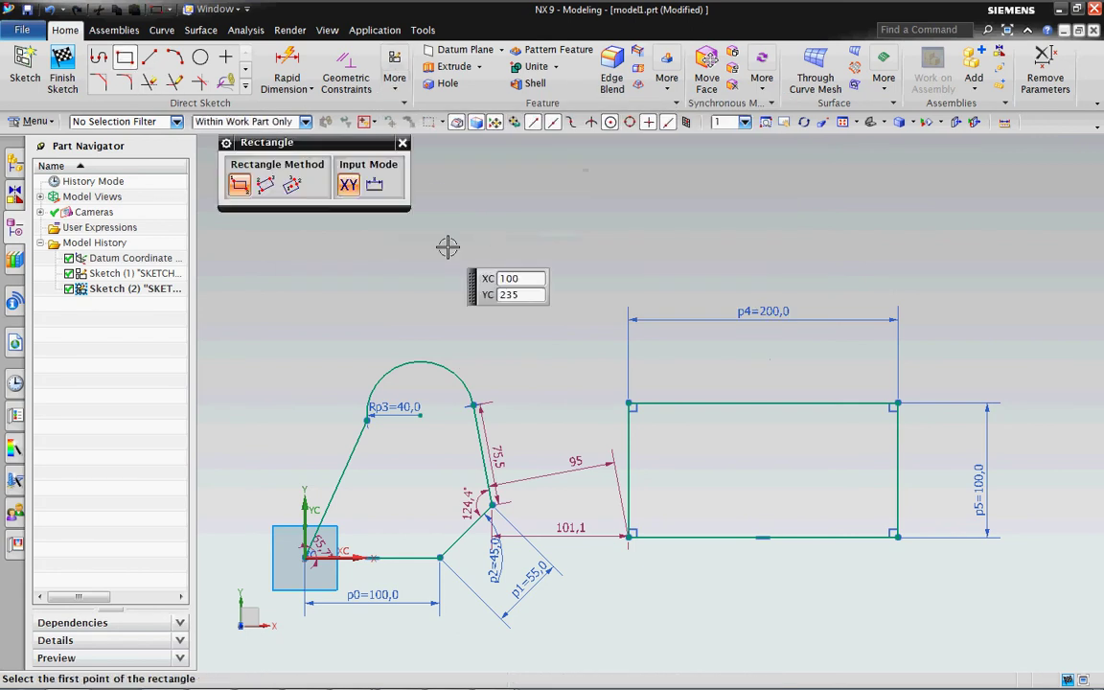
click(487, 281)
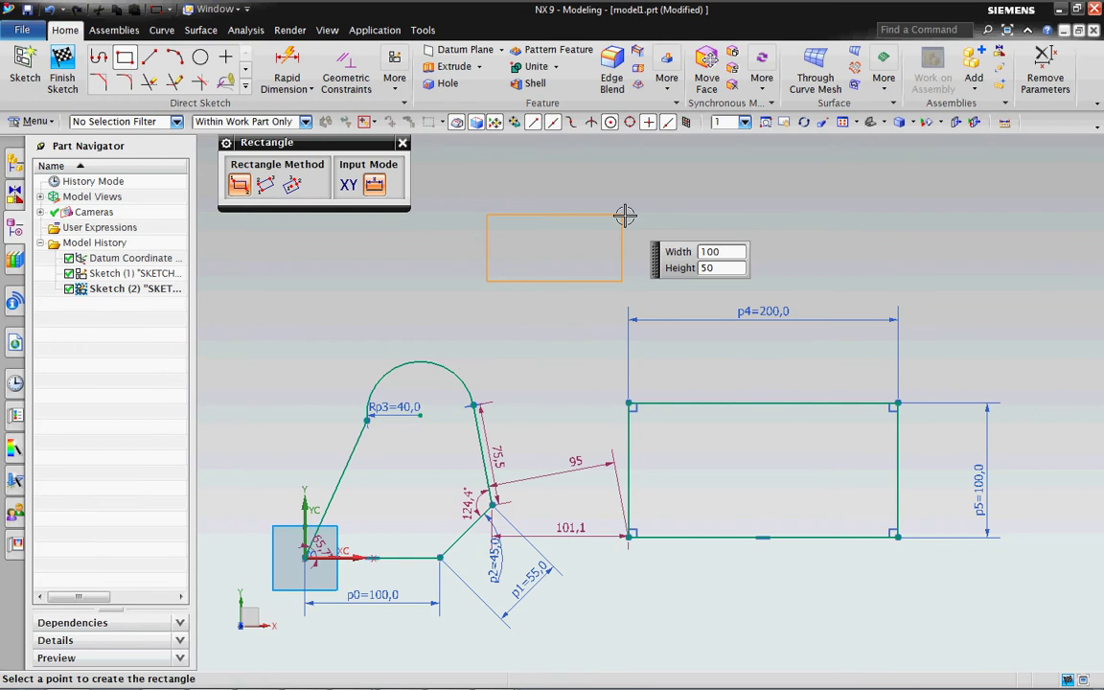
key(Tab)
key(Return)
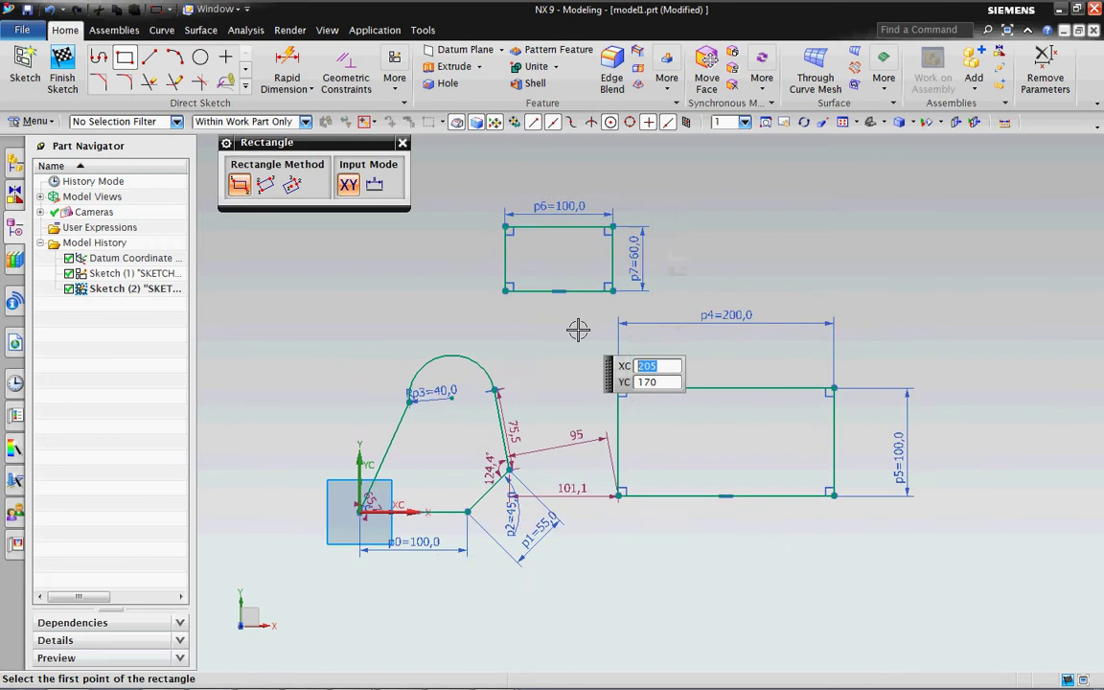
key(Escape)
- Move the 100 mm wide rectangle's width dimension farther above its top edge
scroll(591, 202, up, 2)
scroll(583, 270, down, 2)
scroll(613, 316, up, 2)
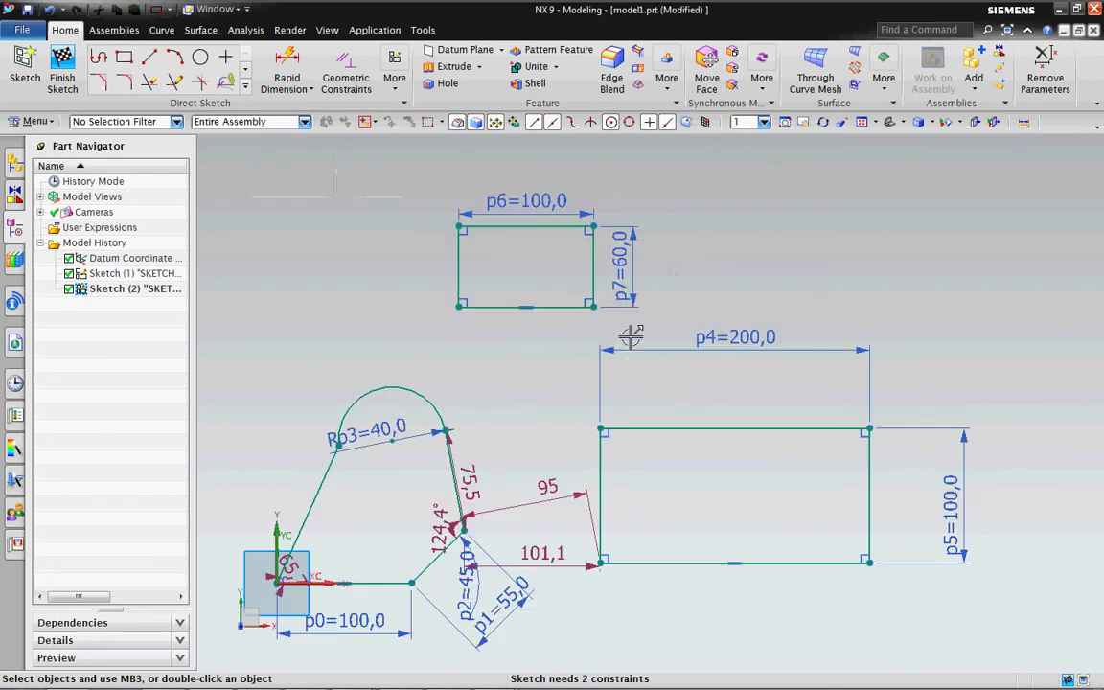
mouse_move(601, 327)
mouse_down()
mouse_move(635, 318)
mouse_move(754, 330)
mouse_move(746, 367)
mouse_up()
scroll(664, 330, down, 2)
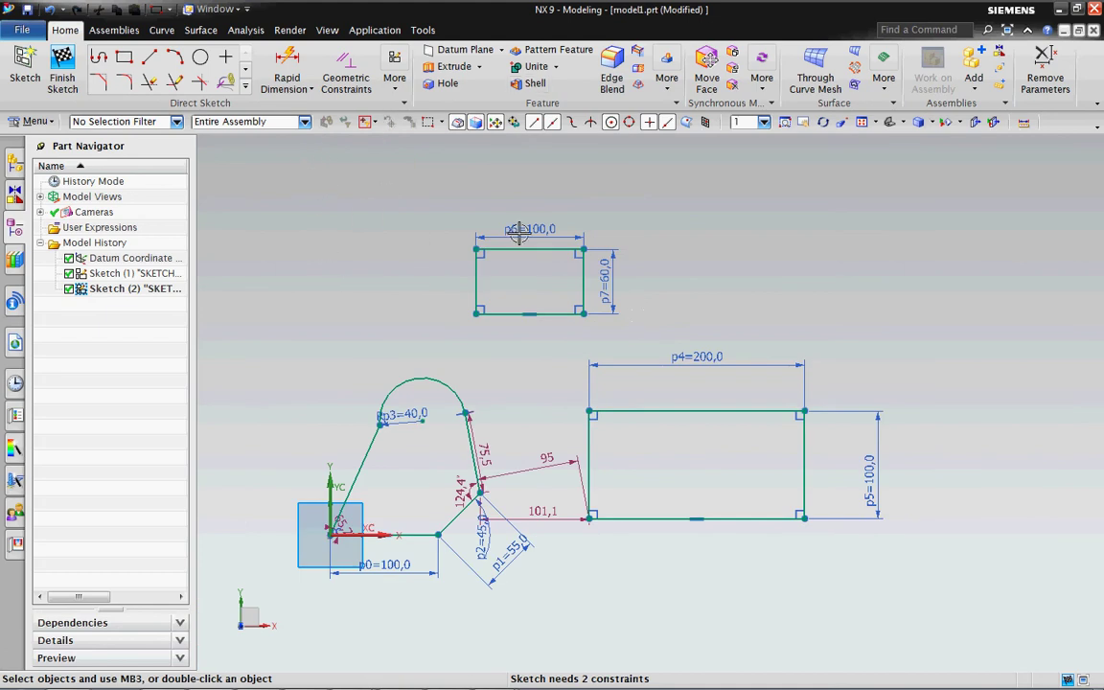
scroll(475, 172, up, 1)
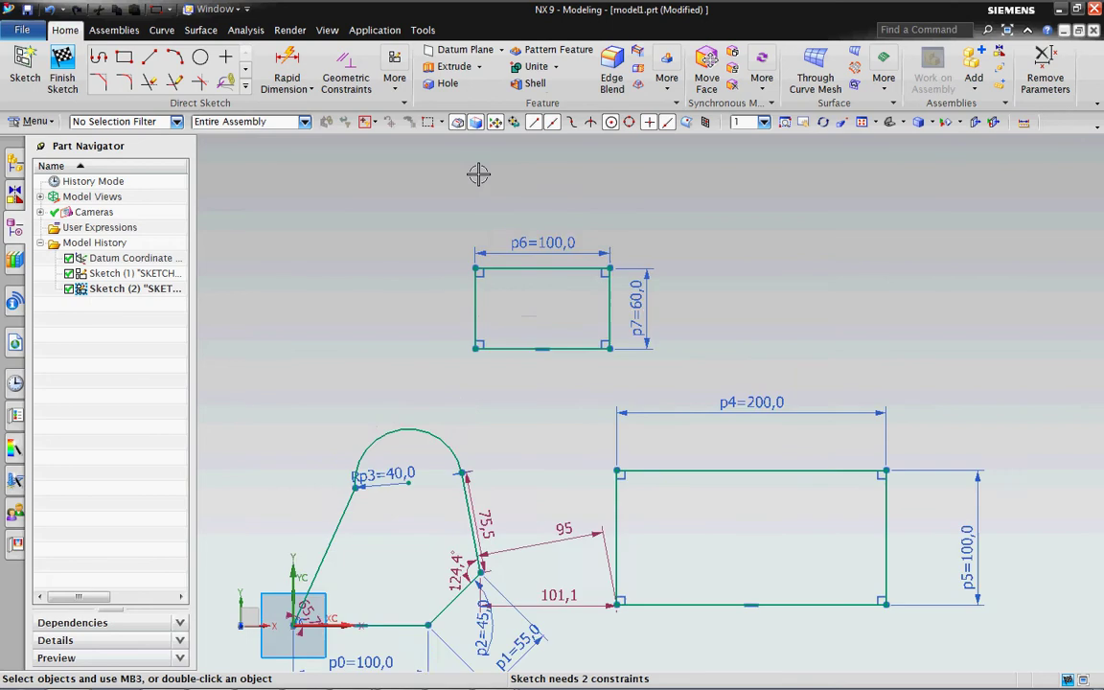
scroll(531, 188, down, 2)
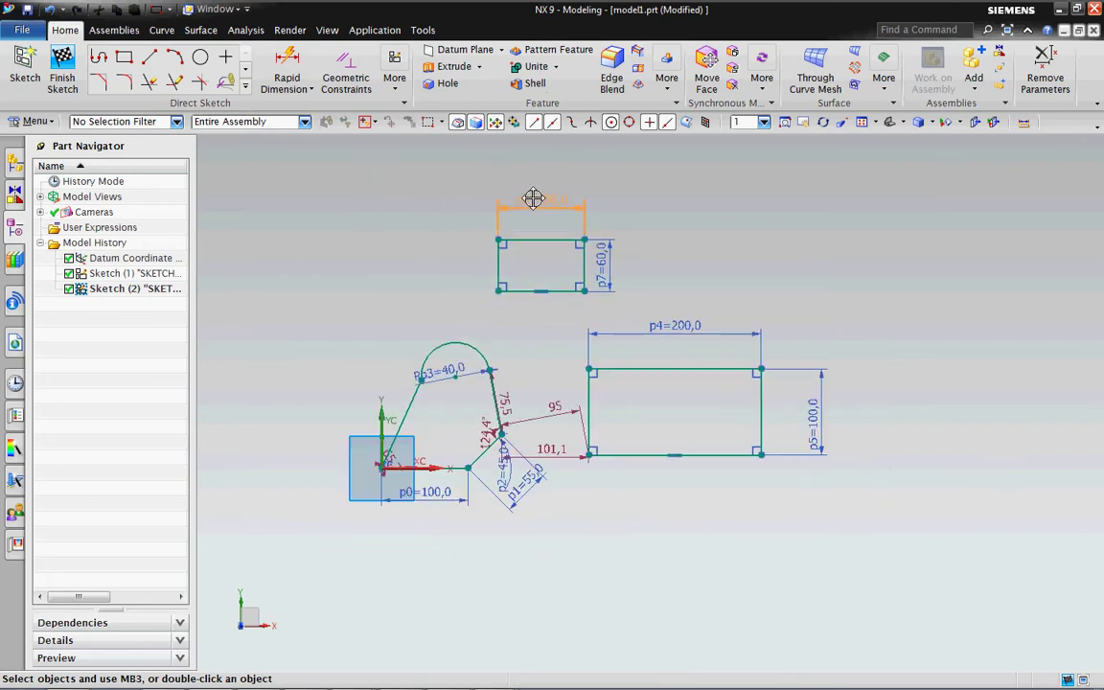
scroll(498, 206, up, 2)
scroll(498, 206, up, 1)
scroll(576, 222, down, 3)
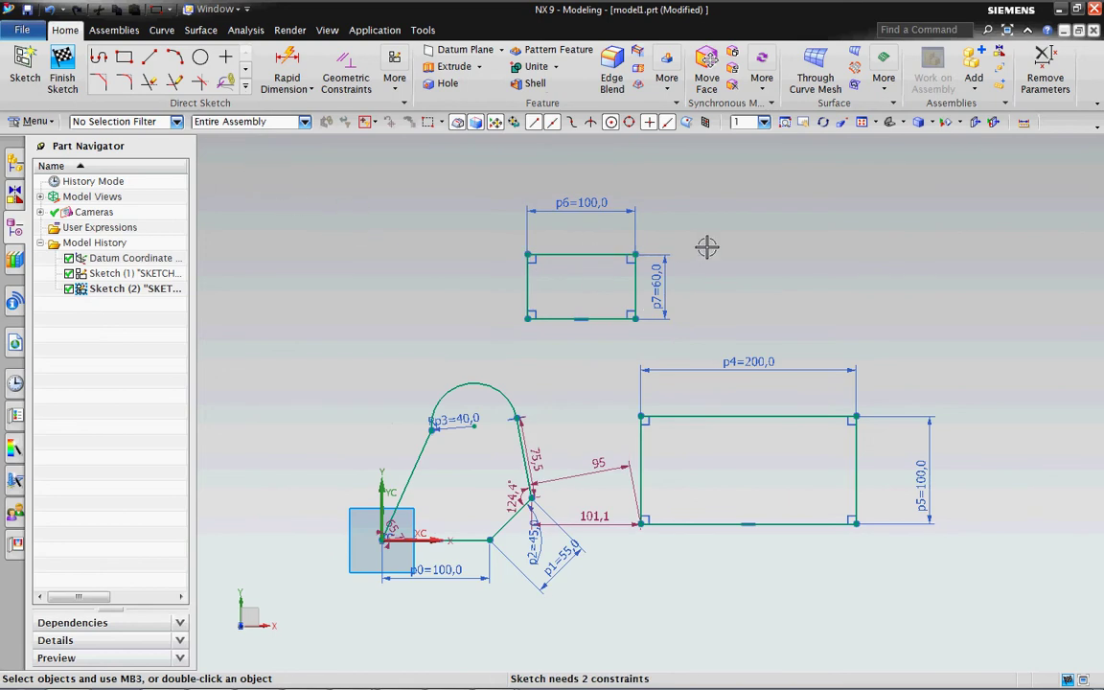
scroll(706, 247, up, 1)
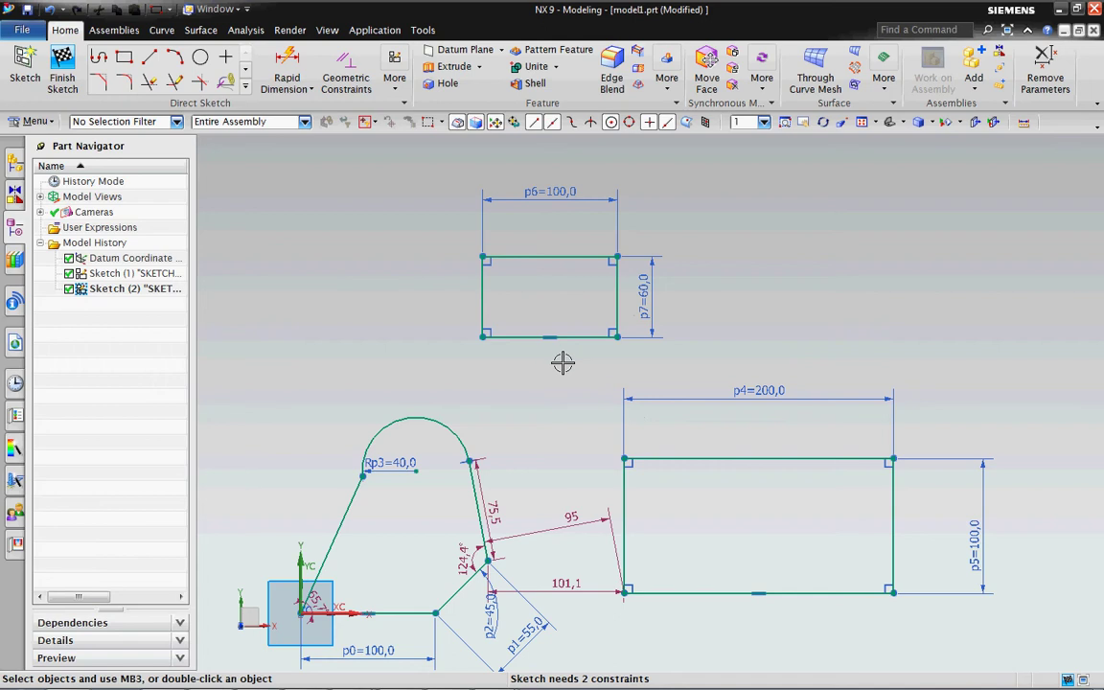
- Start a tilted rectangle by three points above the arc profile, placing its first side about 70 mm long at about 103°
click(124, 57)
click(266, 184)
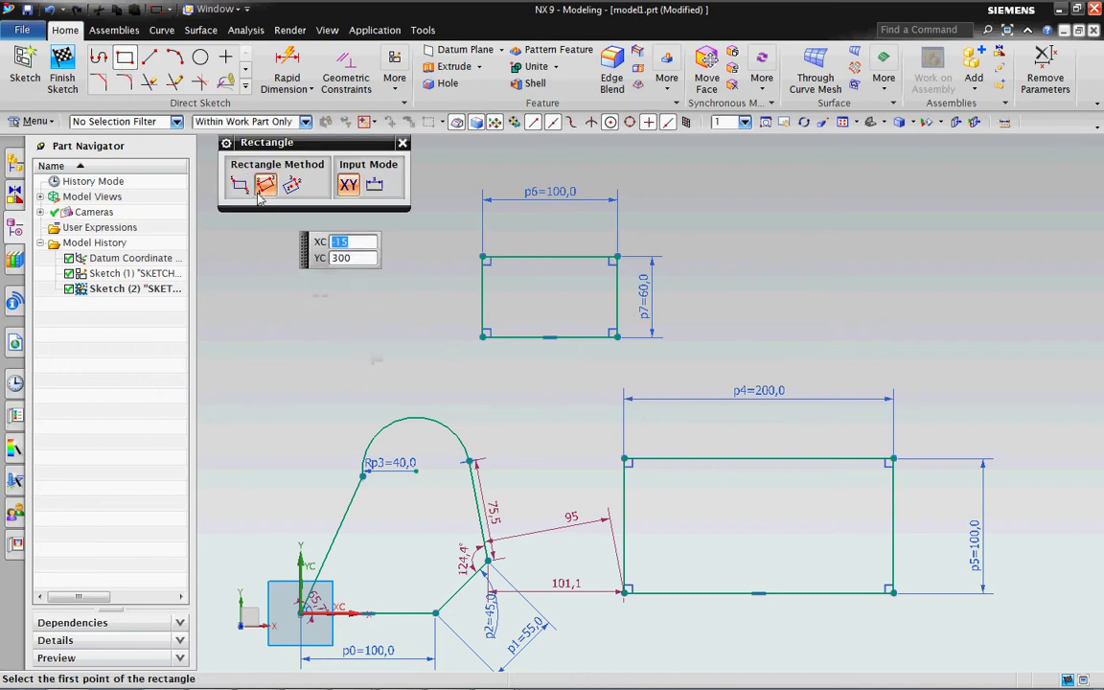
click(316, 405)
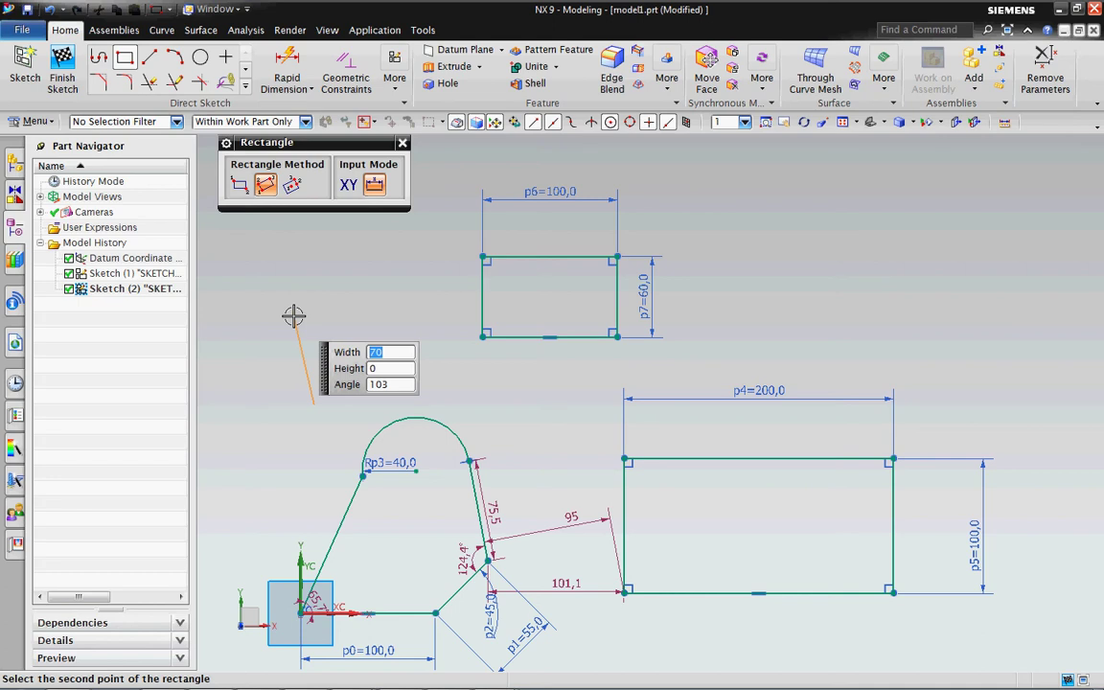
click(293, 311)
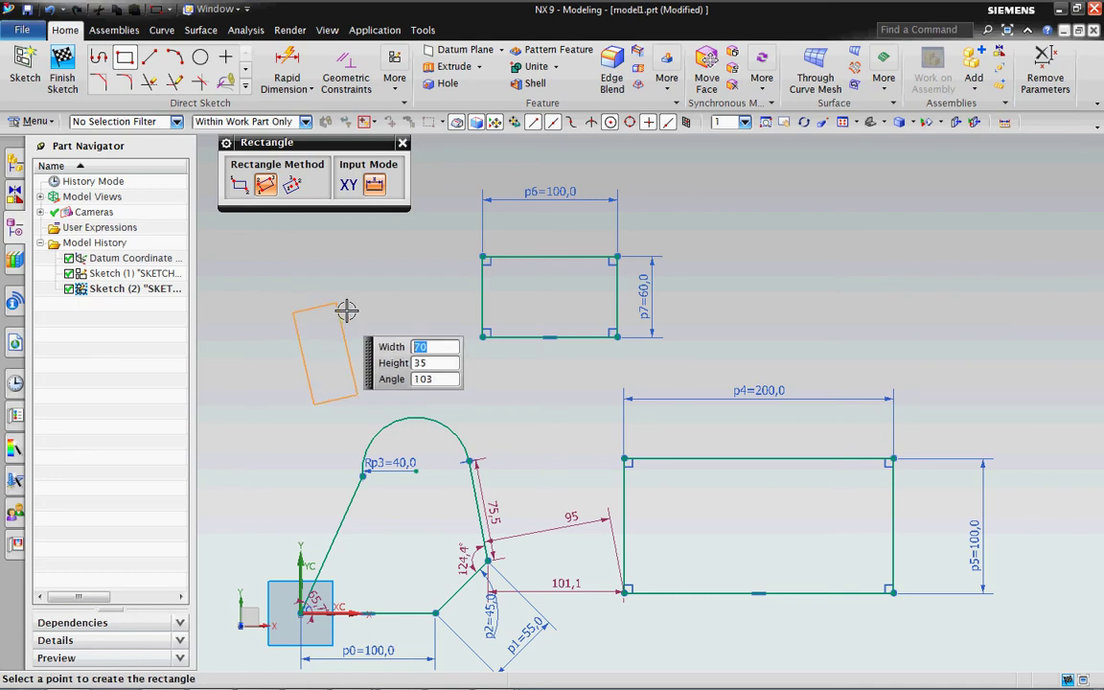